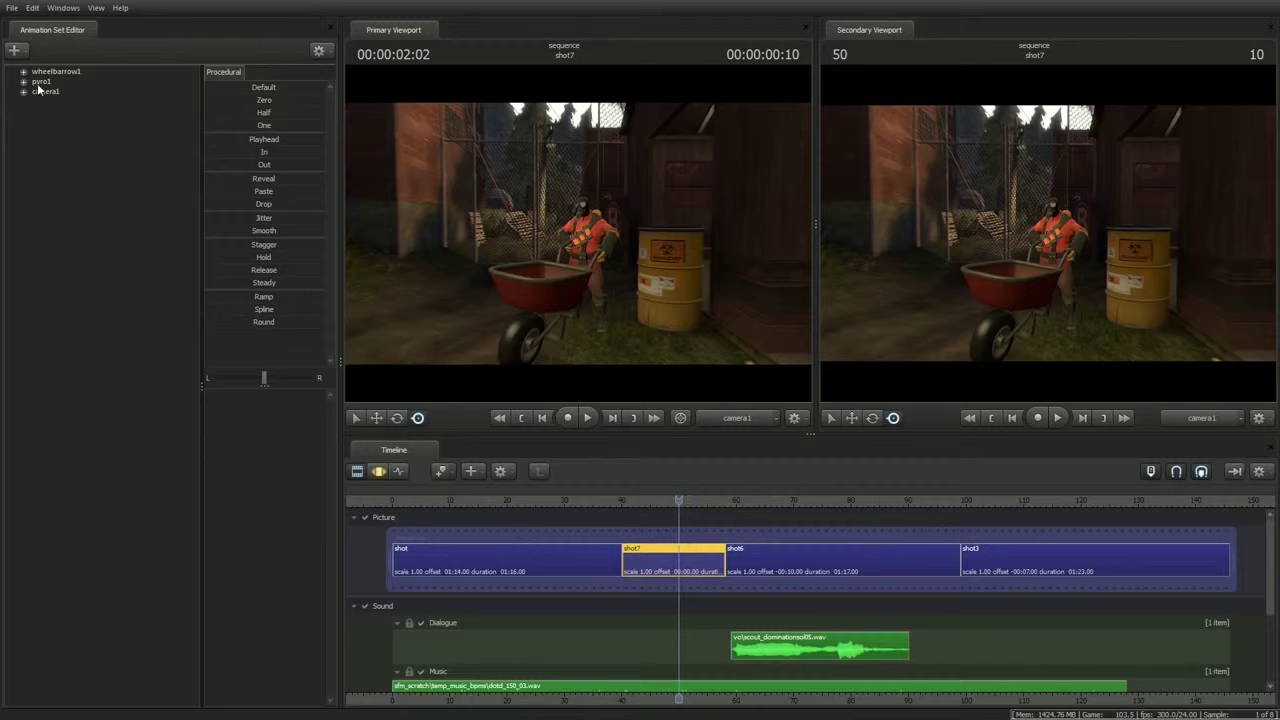
Examine camera1's controls in the animation set tree, down to the transform's position and rotation channels.
left_click(24, 92)
left_click(37, 101)
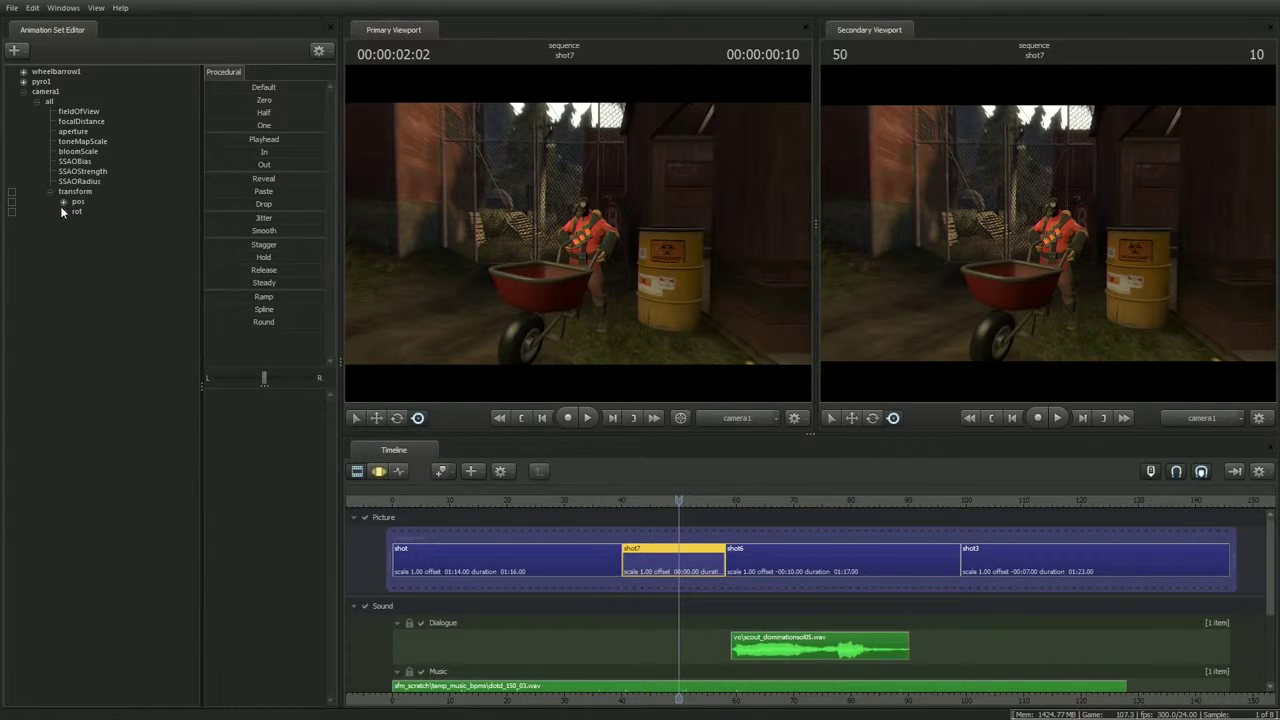
left_click(63, 200)
left_click(86, 212)
left_click(88, 254)
left_click(87, 261)
left_click(88, 271)
left_click(87, 211)
left_click(88, 222)
left_click(64, 191)
left_click(50, 191)
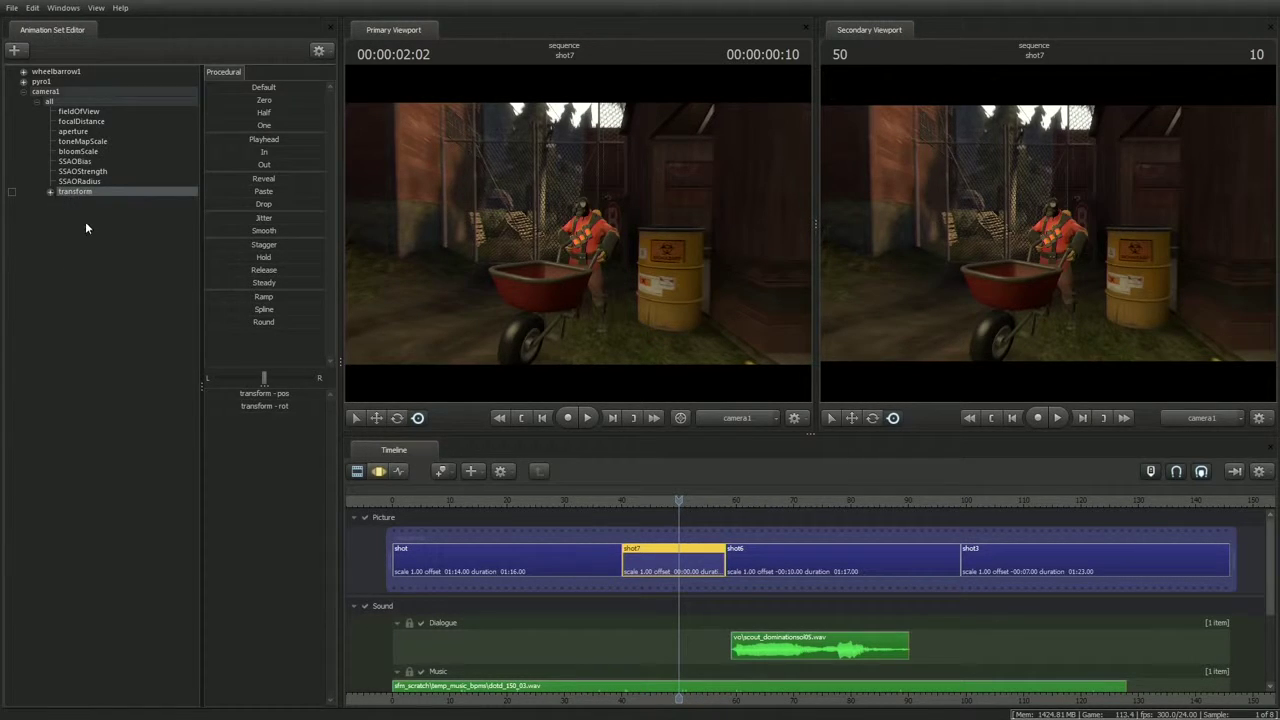
left_click(167, 291)
Compare the Clip Editor, Motion Editor and Graph Editor by switching the timeline repeatedly between them, ending in the Clip Editor.
left_click(398, 472)
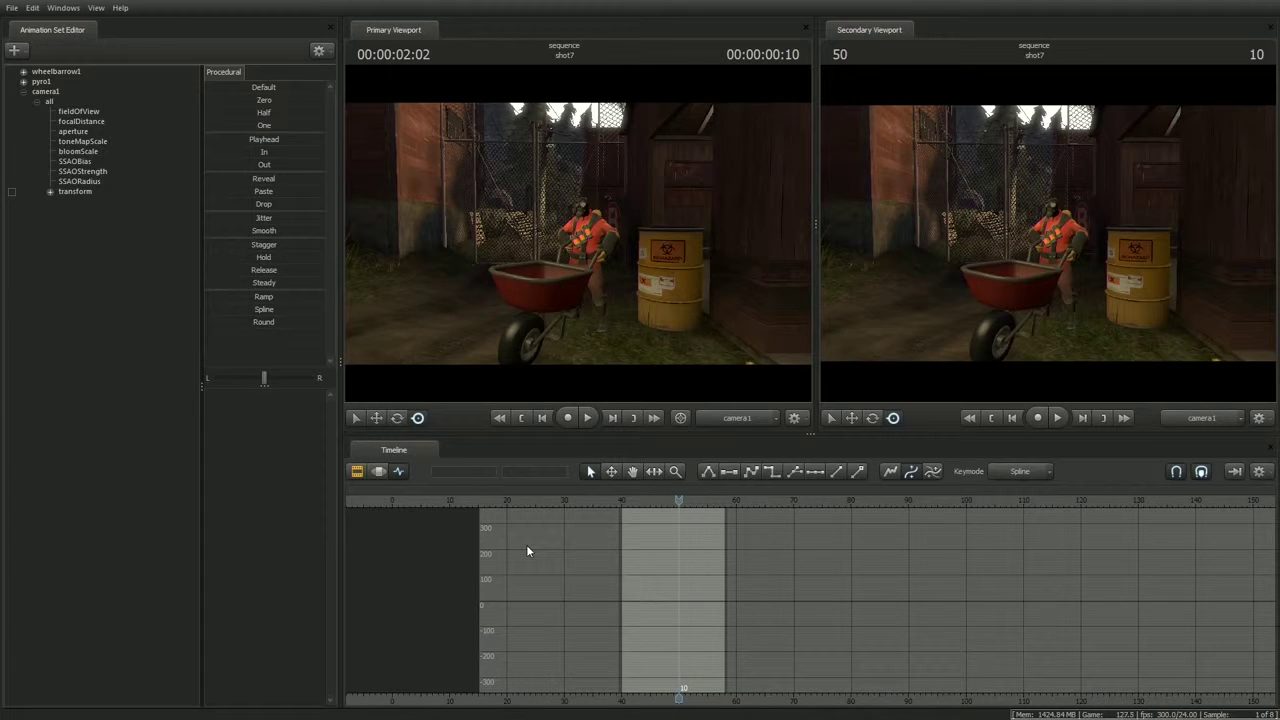
key("F2")
key("F3")
key("F2")
key("F3")
key("F2")
left_click(401, 471)
key("F2")
key("F4")
key("F2")
key("F4")
key("F2")
key("F4")
key("F2")
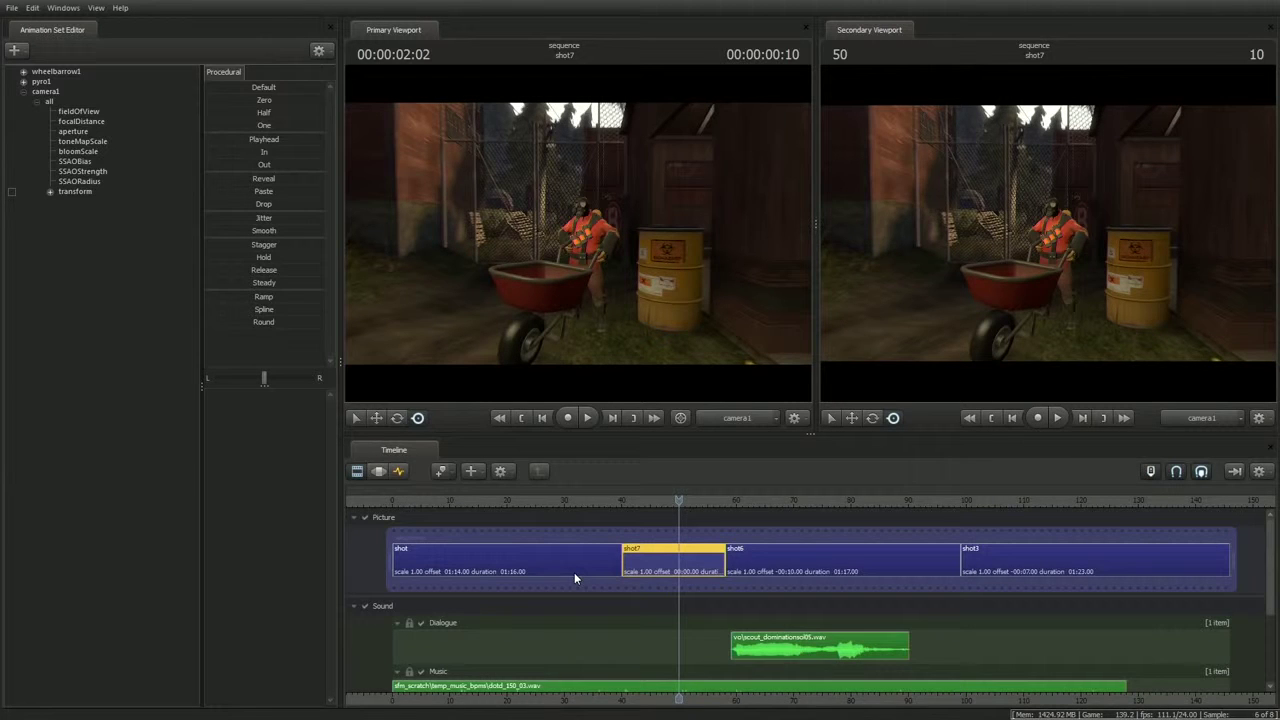
left_click(378, 471)
key("F2")
key("F3")
key("F2")
key("F3")
key("F2")
left_click(400, 472)
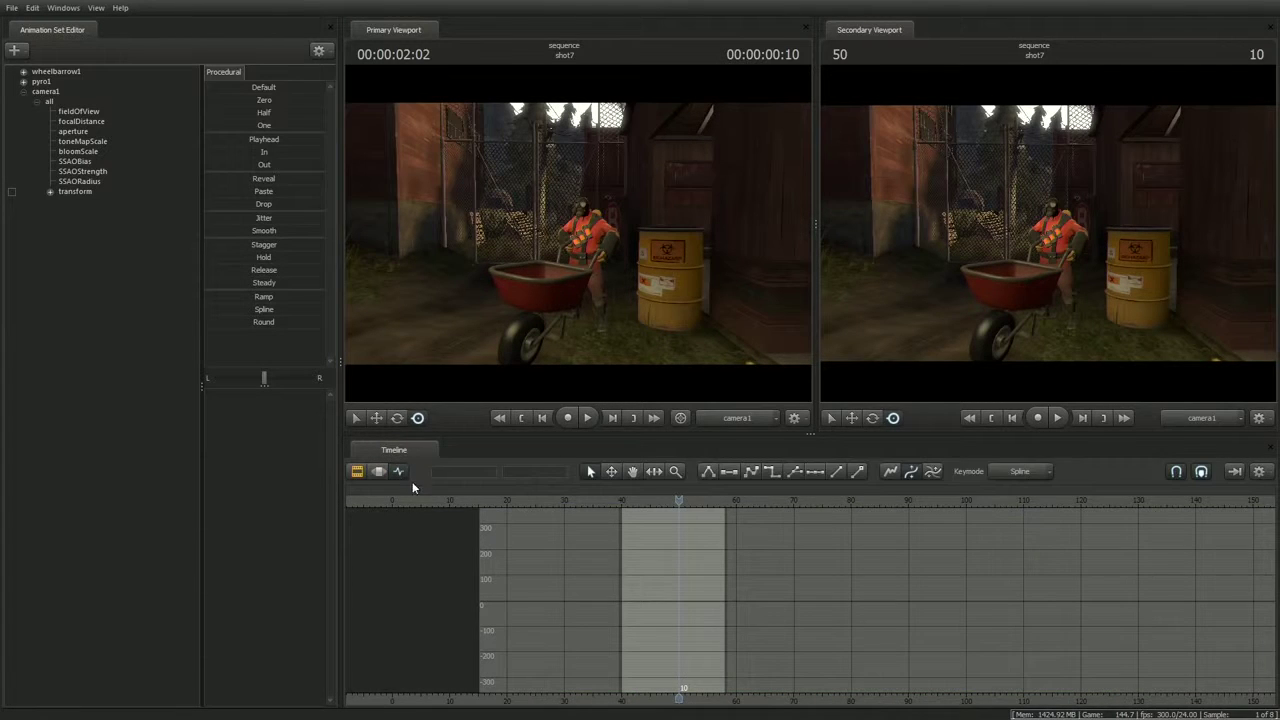
key("F2")
key("F4")
key("F2")
key("F4")
key("F2")
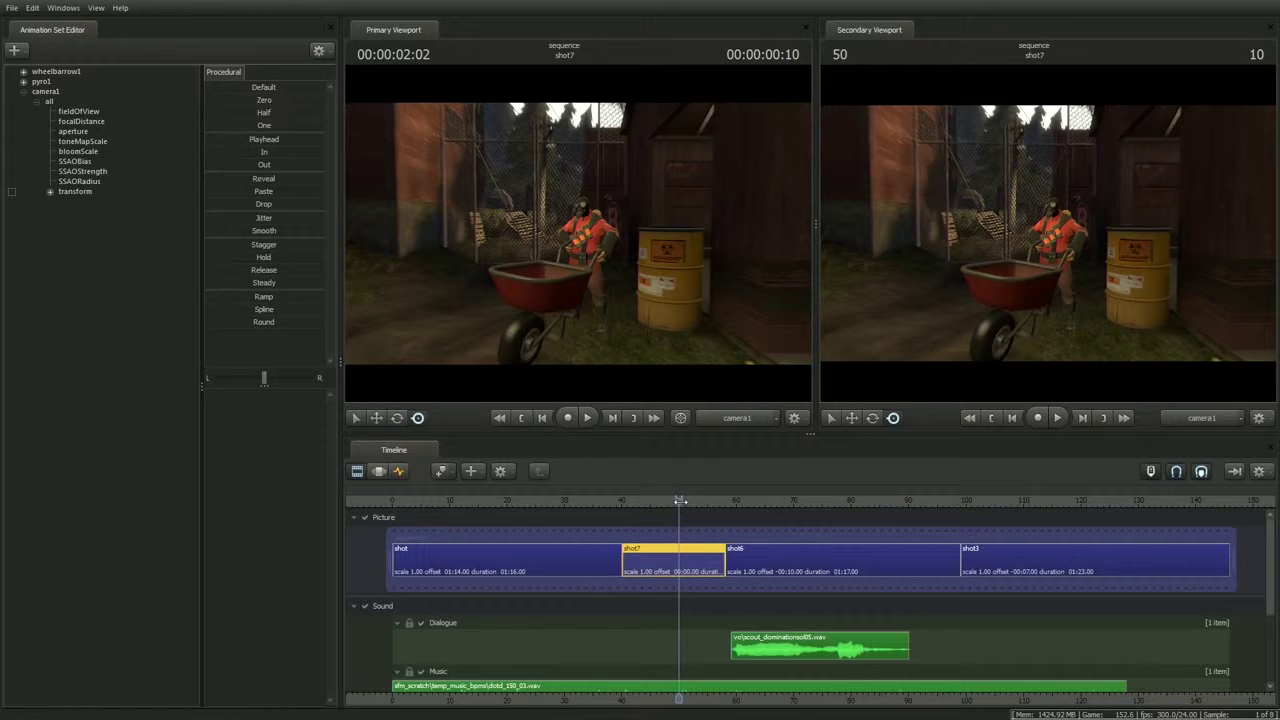
Place the playhead at frame 48 and view the scene from farther back through the Work Camera in the secondary viewport.
left_click_drag(684, 507, 667, 505)
left_click(1190, 413)
key("s")
left_click_drag(1103, 246, 1072, 302)
Display the camera frustum in the secondary viewport and frame camera1 together with the wheelbarrow character.
right_click(1022, 202)
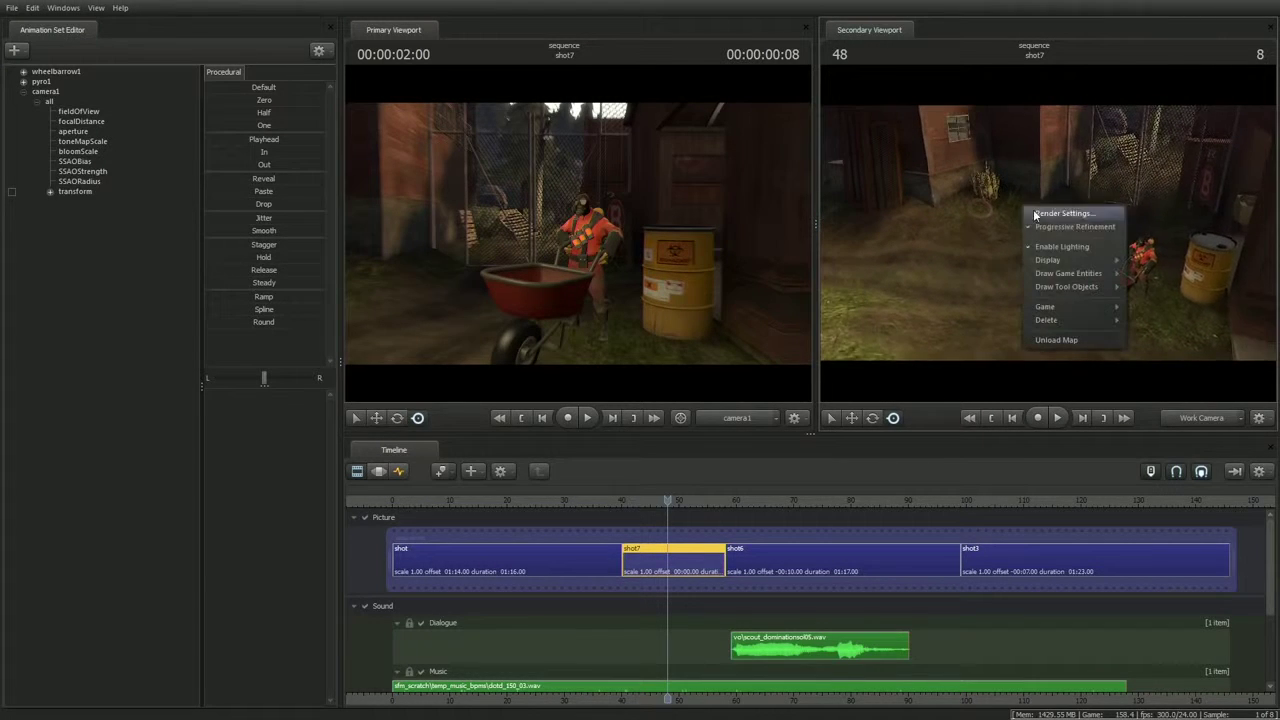
mouse_move(1090, 257)
left_click(1156, 276)
left_click_drag(1156, 272, 968, 248)
Load all of camera1's channels into the Graph Editor, with shot7's frame range filling the graph.
key("F4")
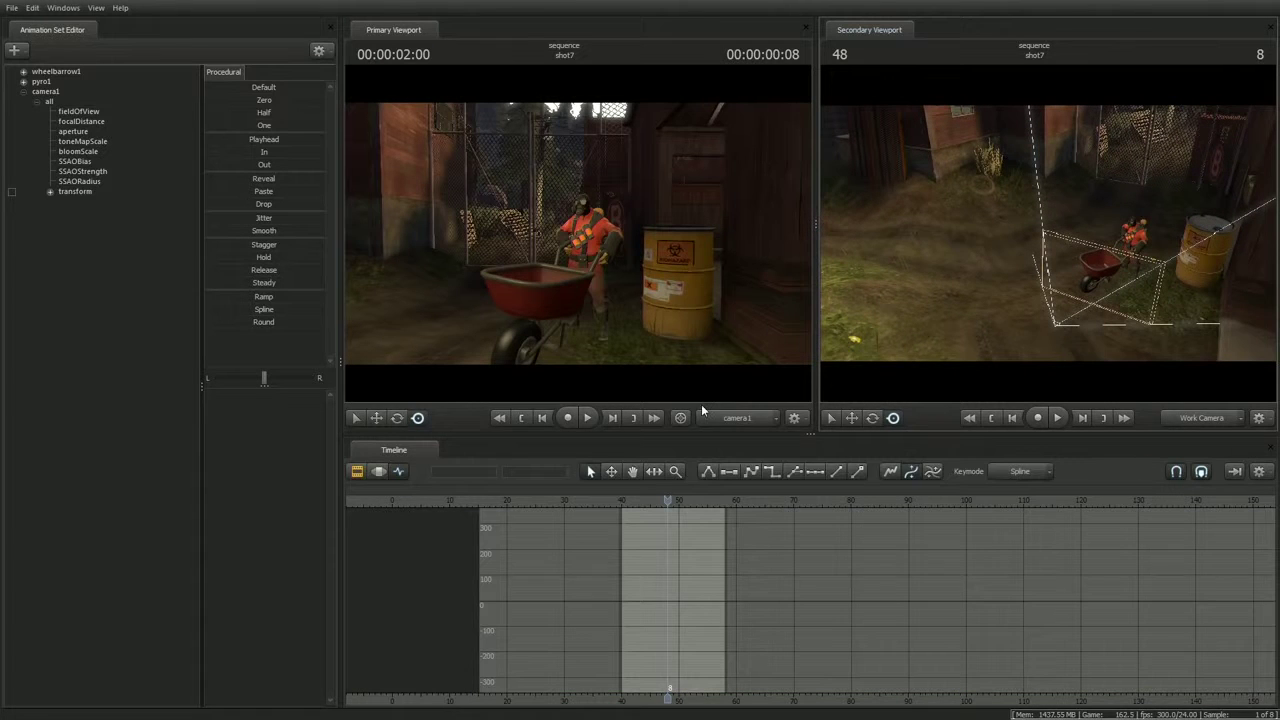
left_click(44, 100)
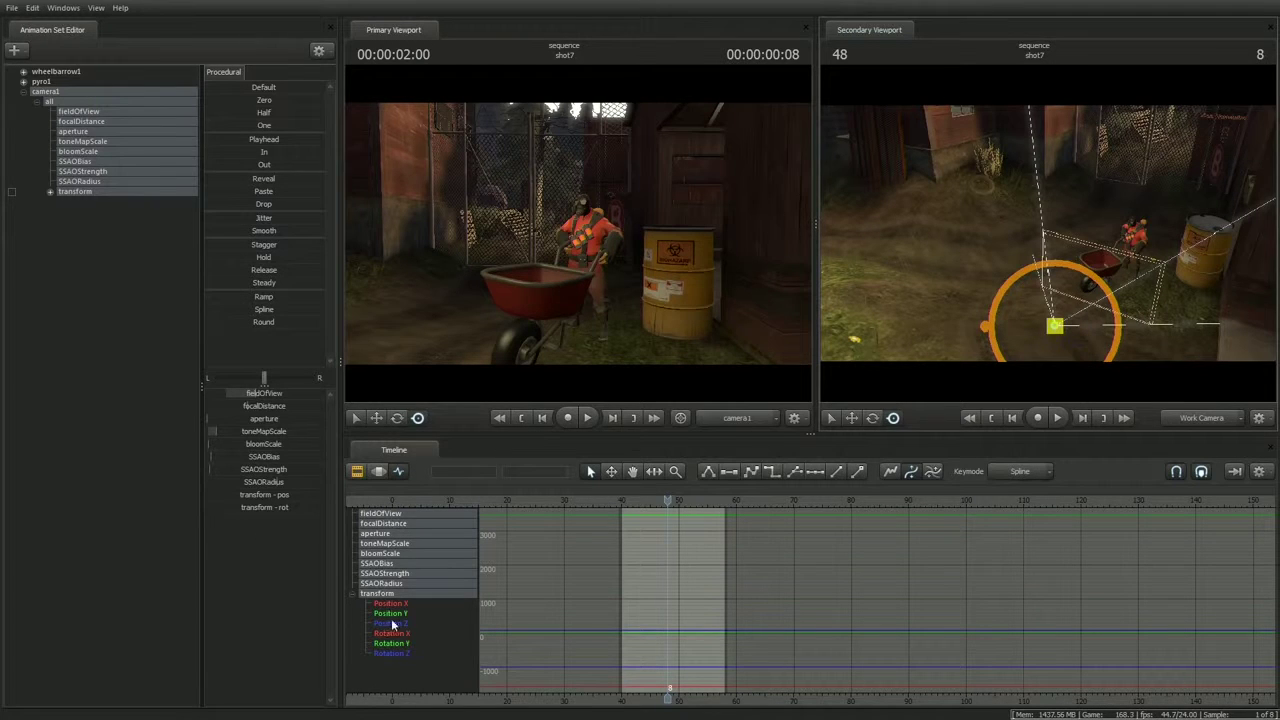
scroll(640, 610, "up", 4)
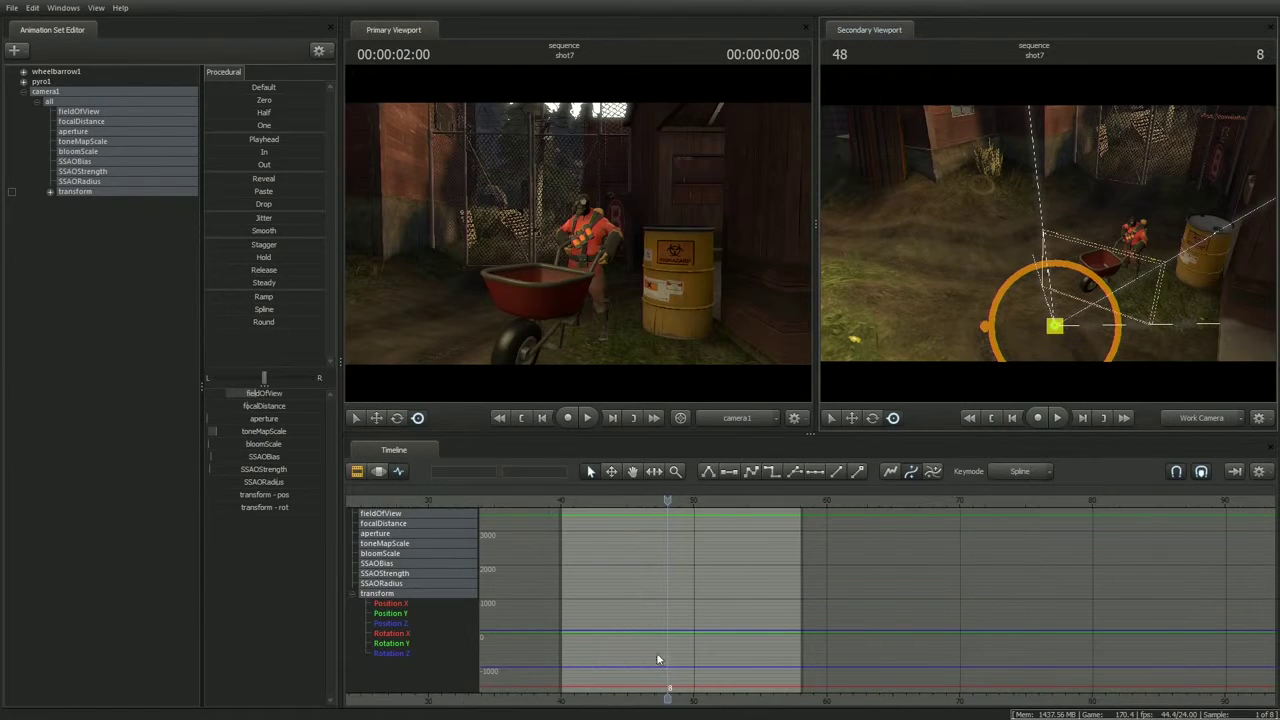
middle_click_drag(656, 652, 860, 685)
scroll(860, 685, "up", 5)
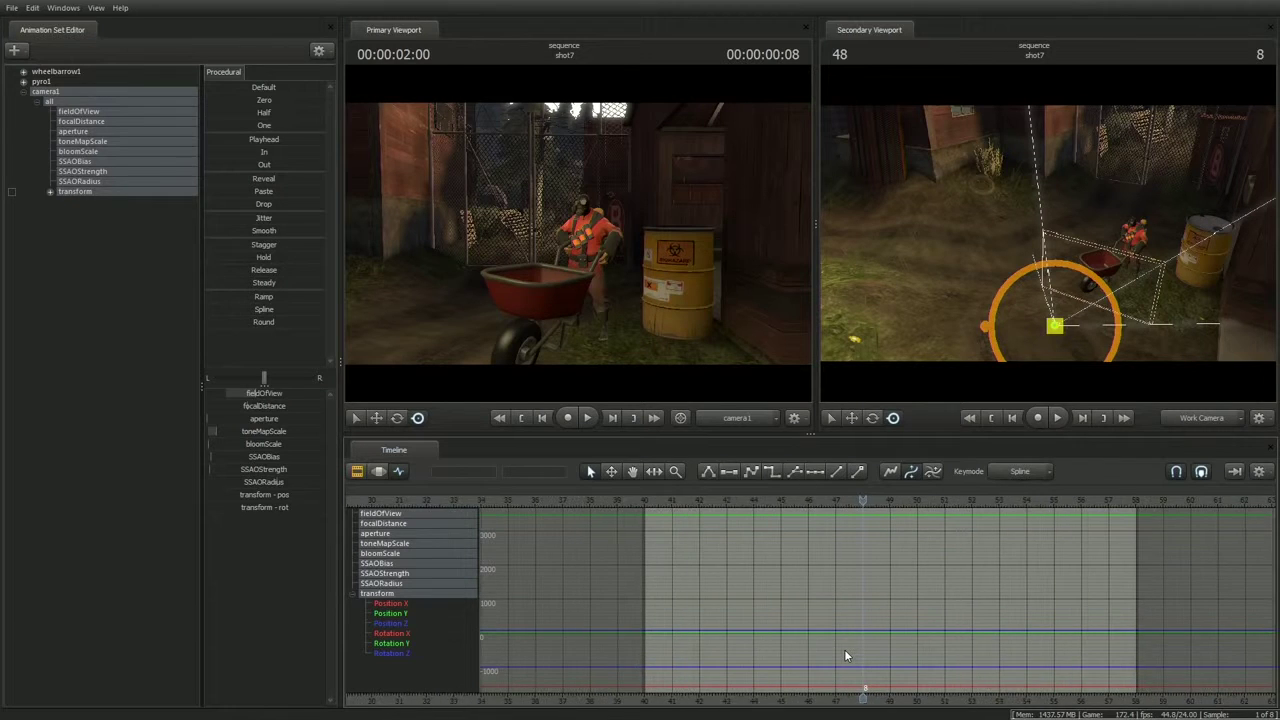
middle_click_drag(866, 697, 851, 694)
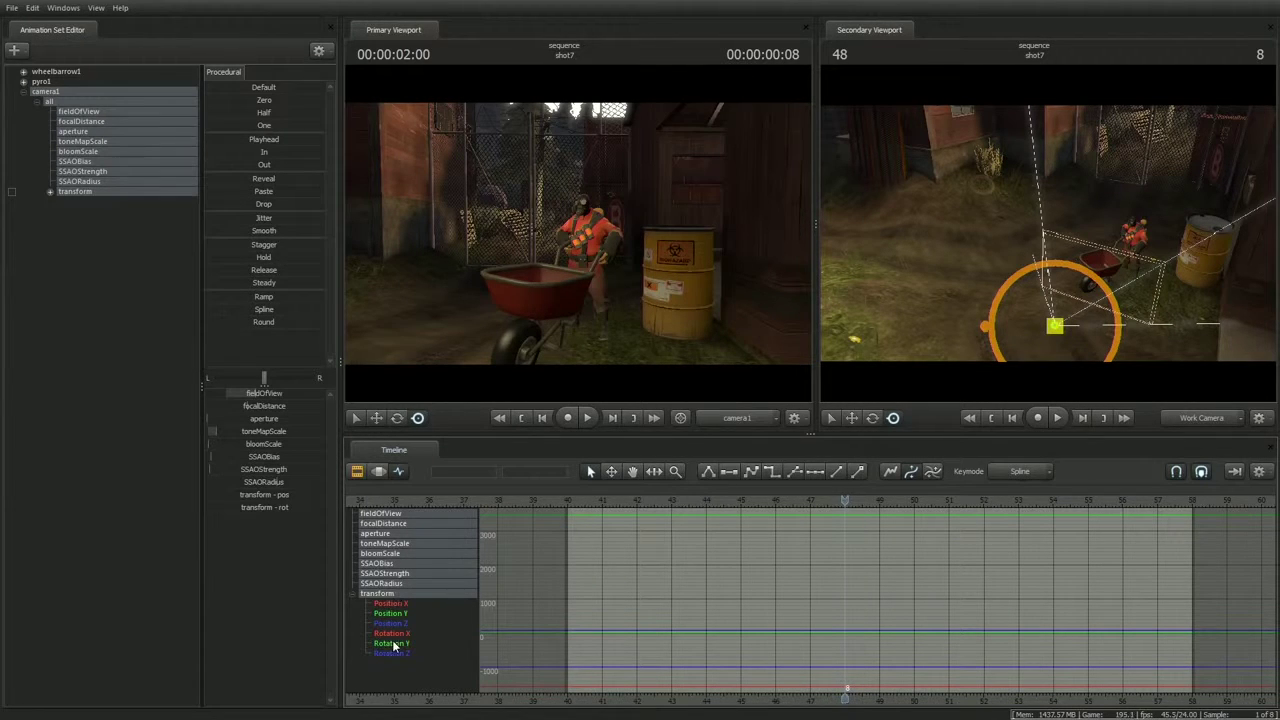
Isolate the camera's Position X curve, set a key at frame 40, and select that key.
left_click(393, 604)
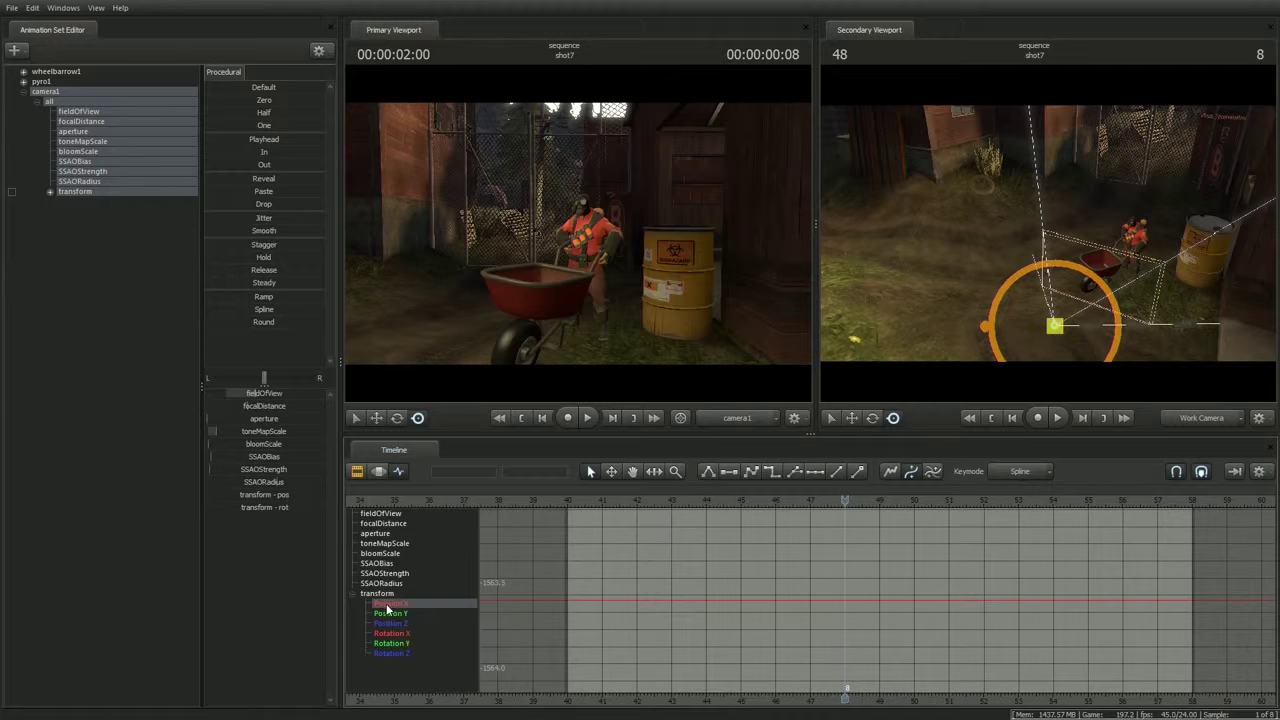
left_click_drag(843, 499, 571, 505)
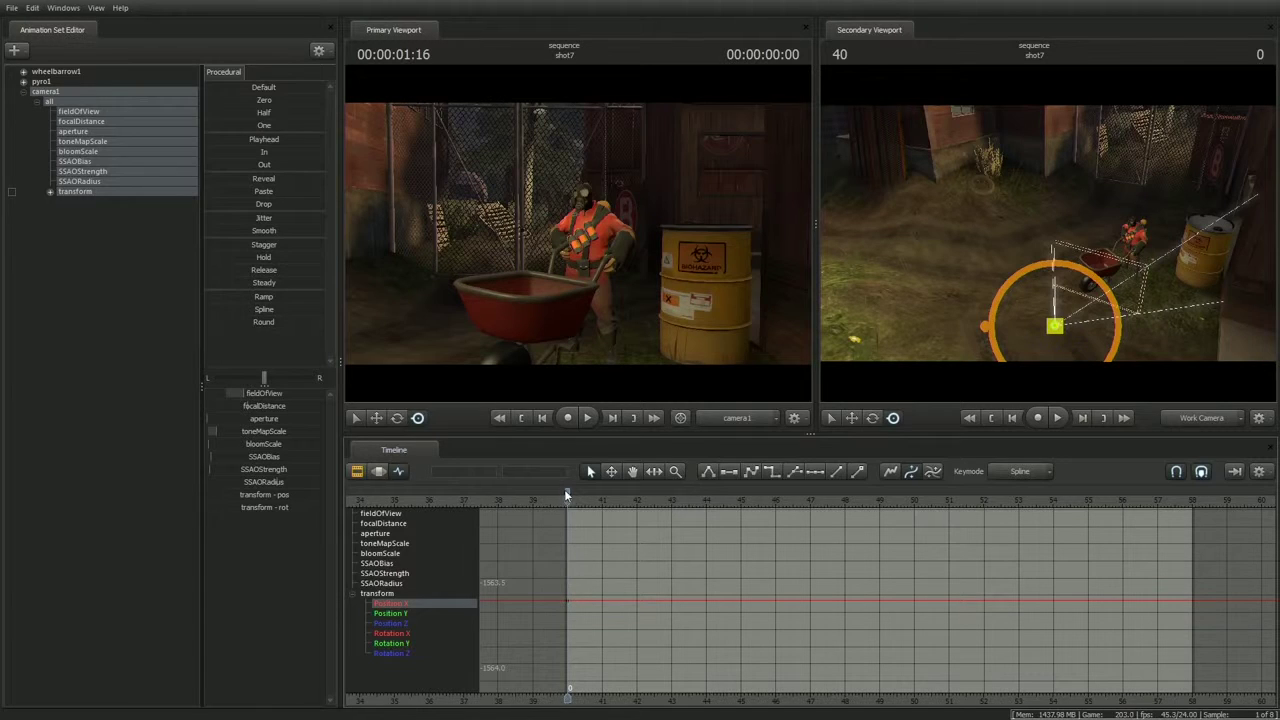
key("Right")
key("Right")
key("Right")
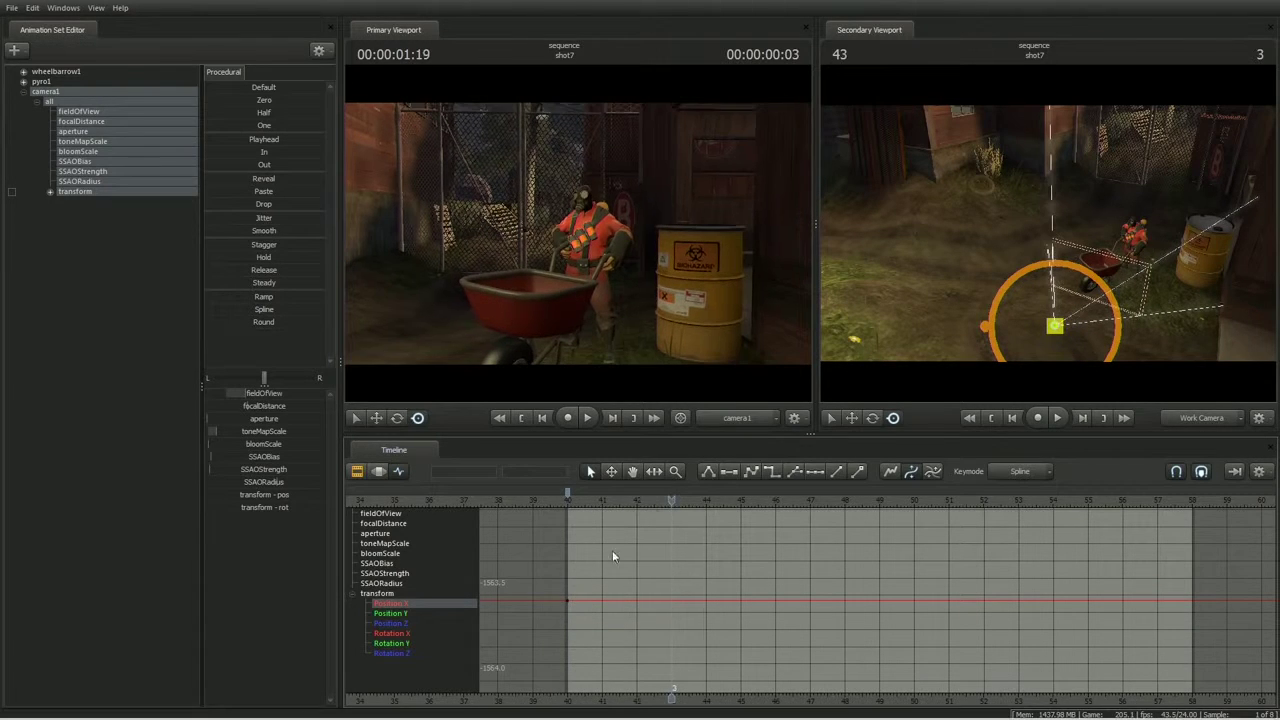
left_click(570, 602)
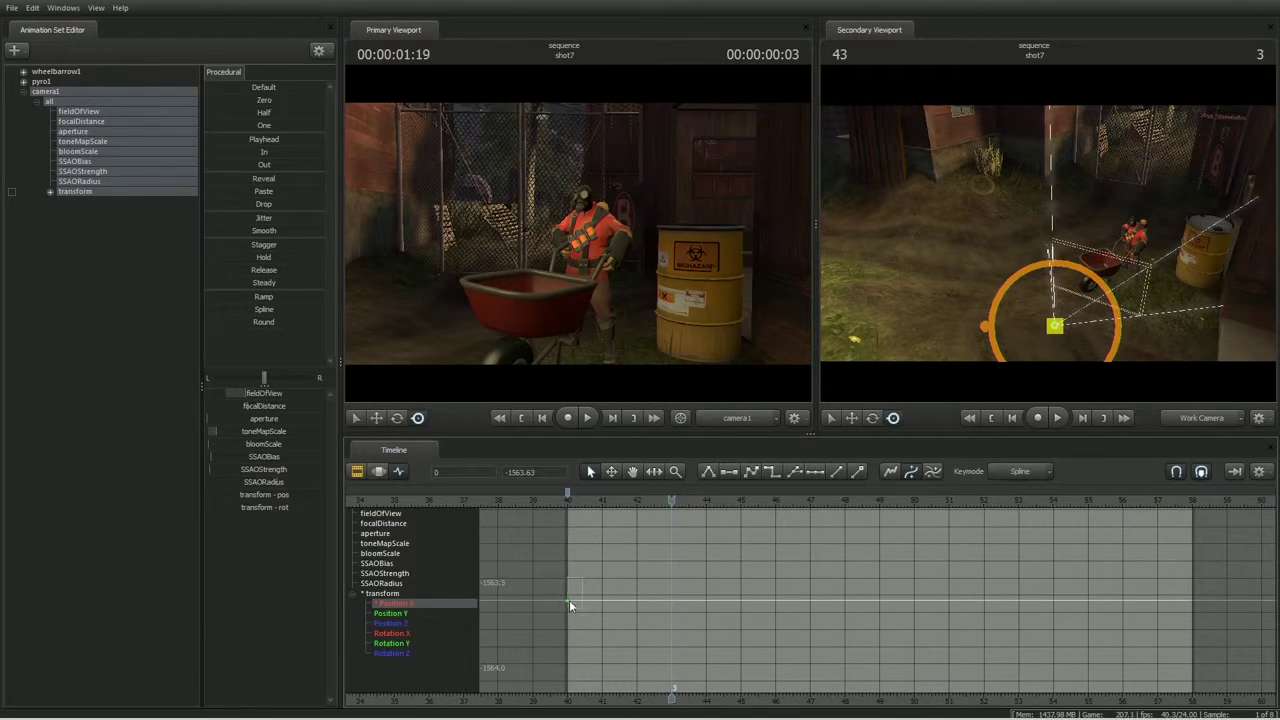
At frame 57, translate the camera sideways toward the barn, to a Position X of about -1486.72.
left_click_drag(672, 499, 1150, 497)
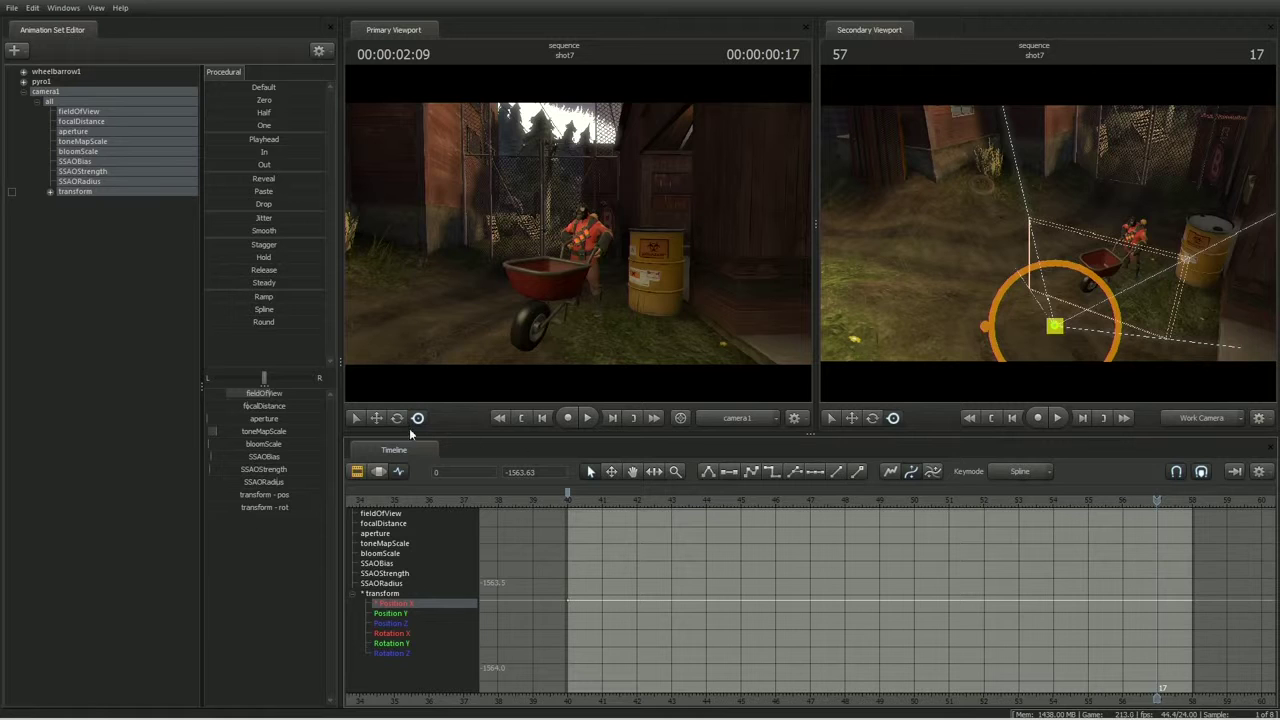
left_click(376, 418)
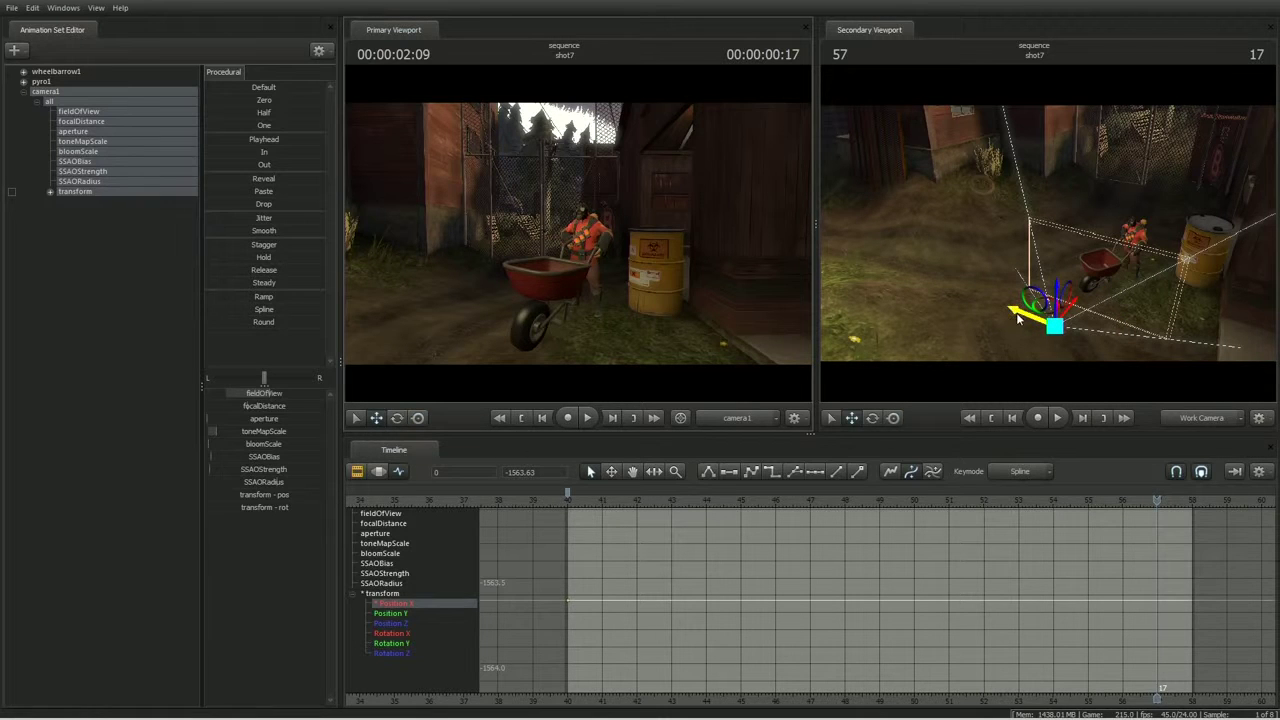
left_click_drag(1018, 318, 1131, 371)
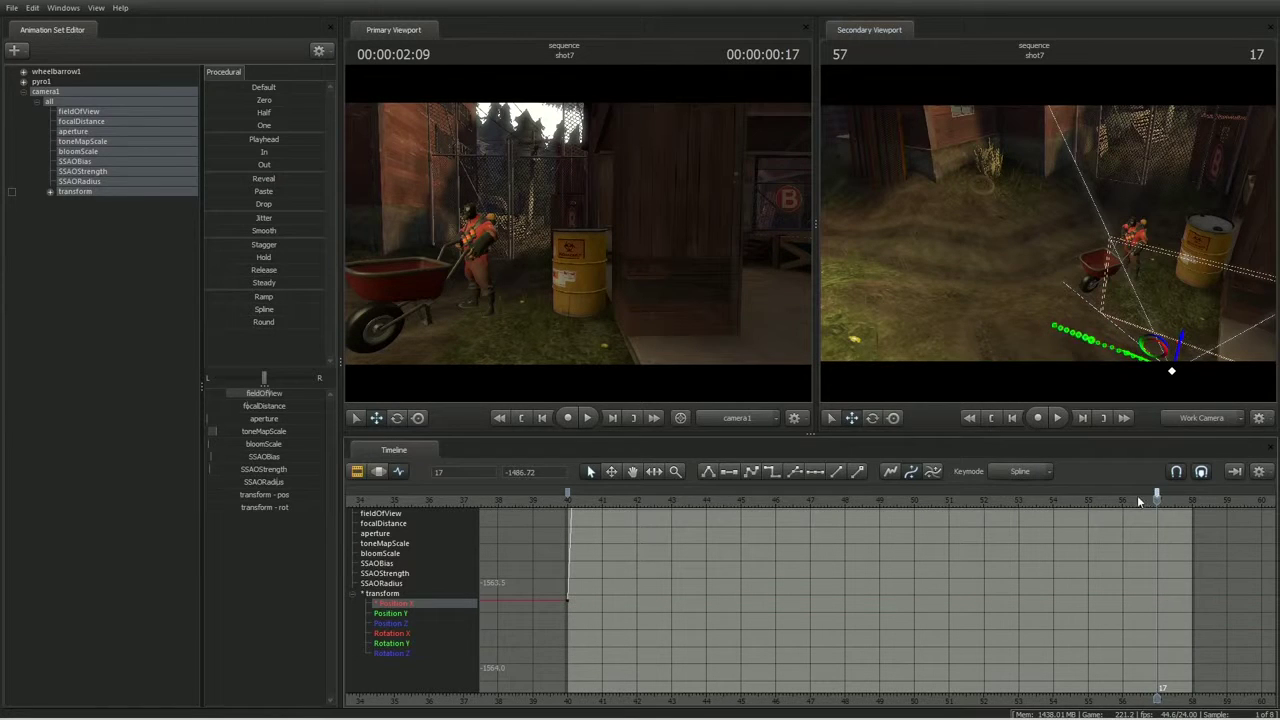
Display the Position X curve normalized and select its end key at frame 57.
left_click(566, 490)
key("n")
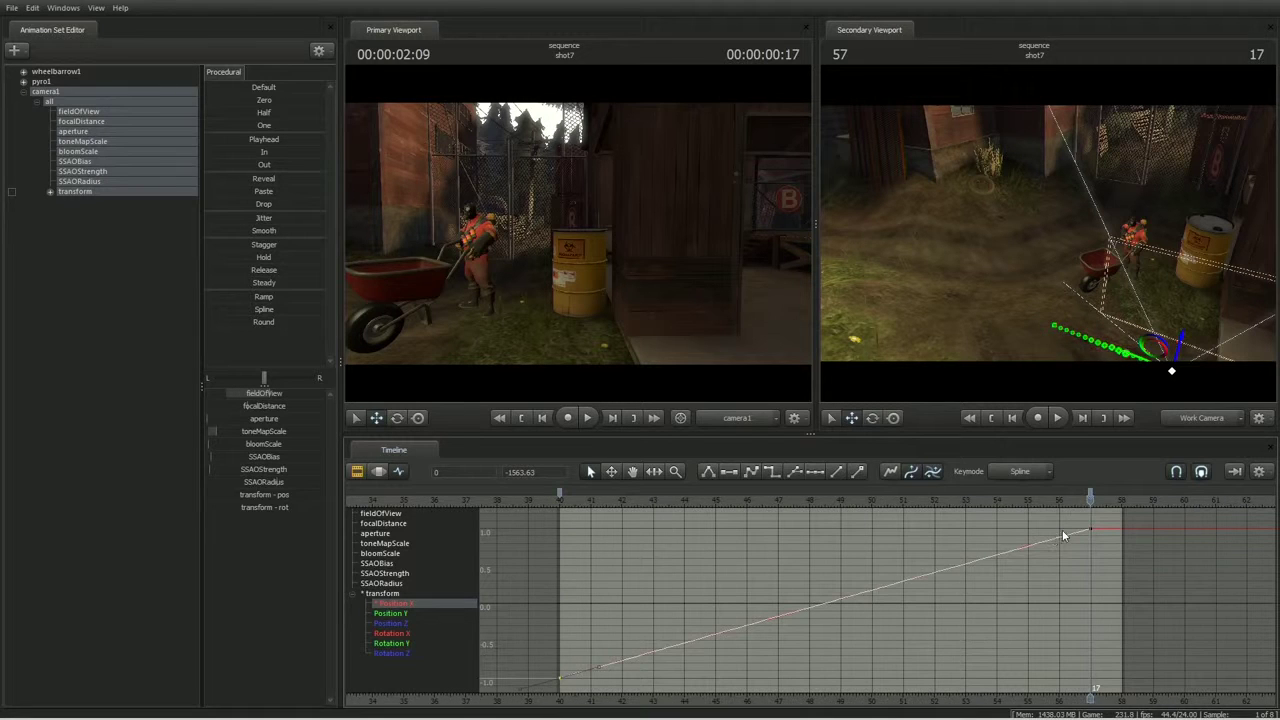
left_click_drag(1065, 520, 1094, 552)
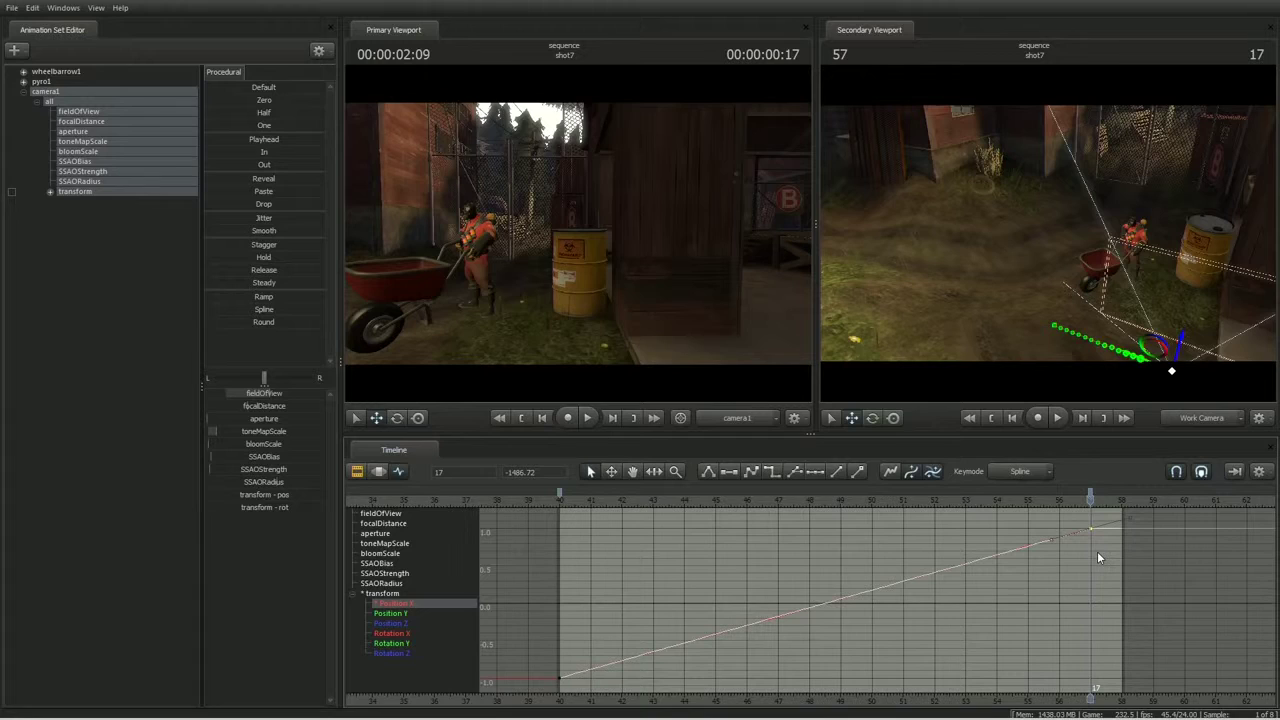
Move the Position X end key to frame 58 with a value of about -1457.26 and fit the curve in the graph.
left_click_drag(1097, 557, 1119, 475)
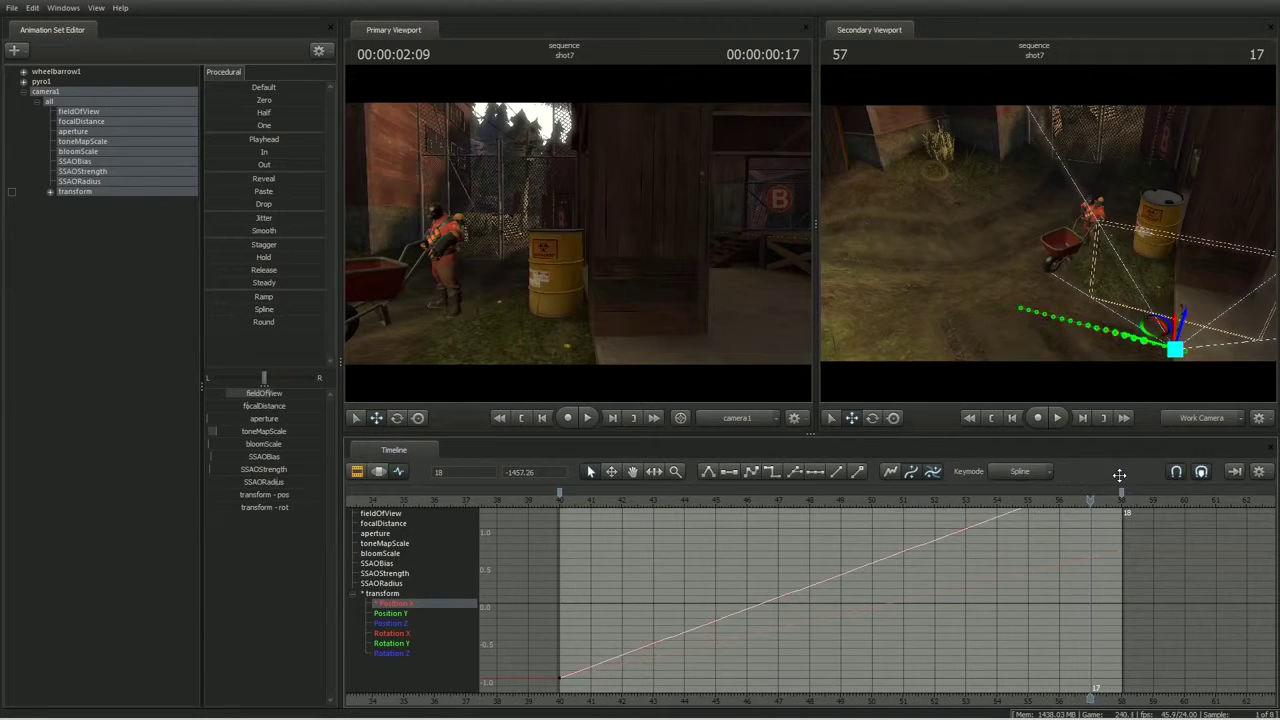
key("f")
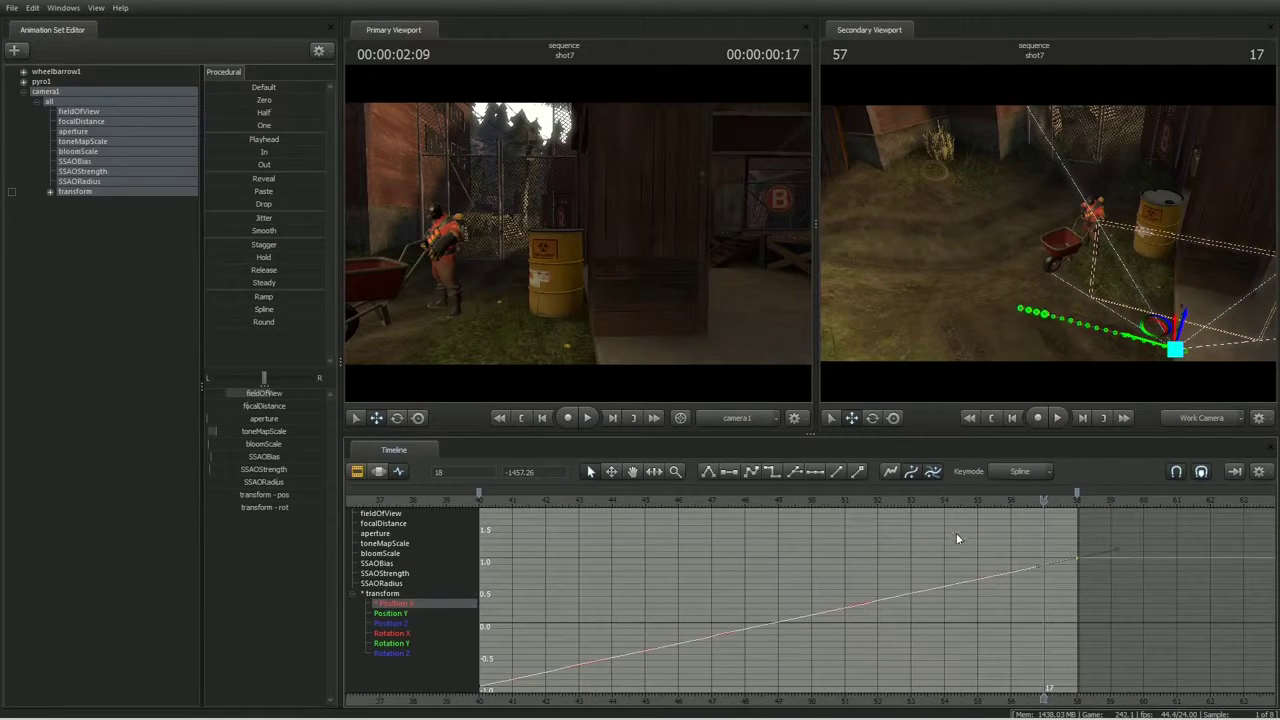
scroll(954, 543, "down", 3)
middle_click_drag(851, 549, 880, 540)
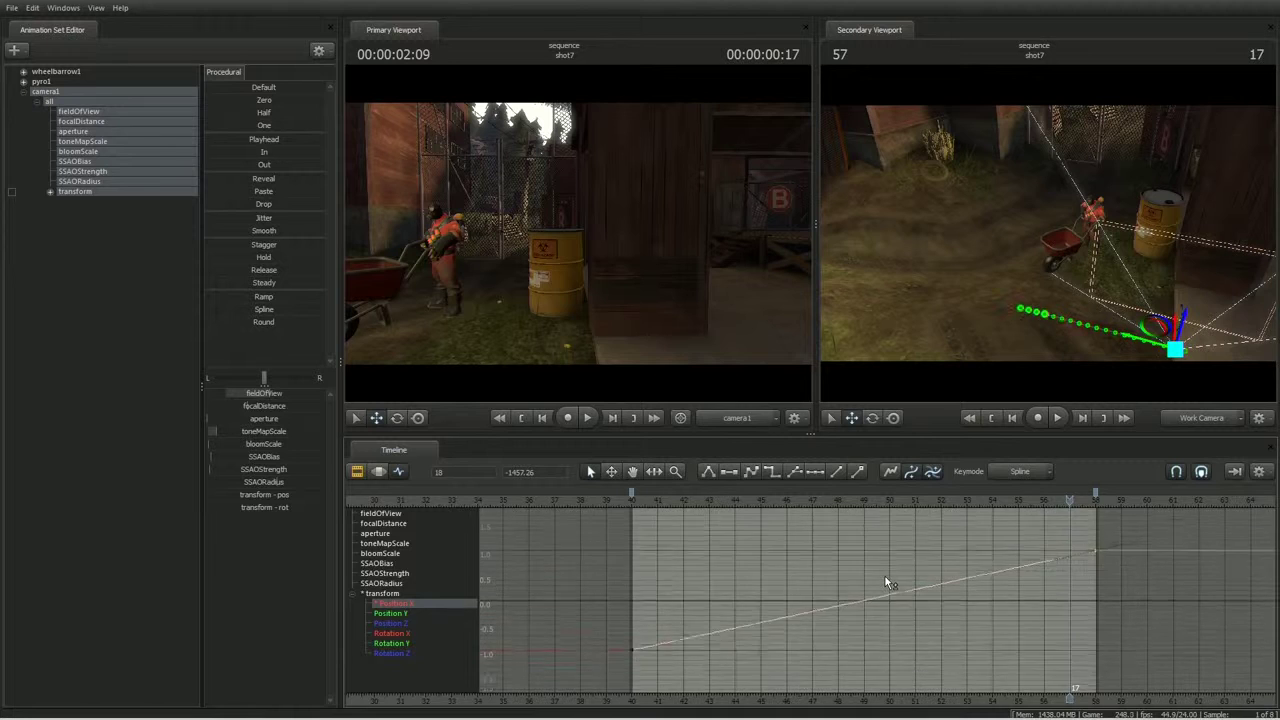
mouse_move(931, 577)
middle_mouse_down()
mouse_move(1057, 574)
mouse_move(841, 575)
mouse_move(991, 574)
mouse_move(983, 586)
mouse_move(986, 569)
mouse_move(980, 583)
middle_mouse_up()
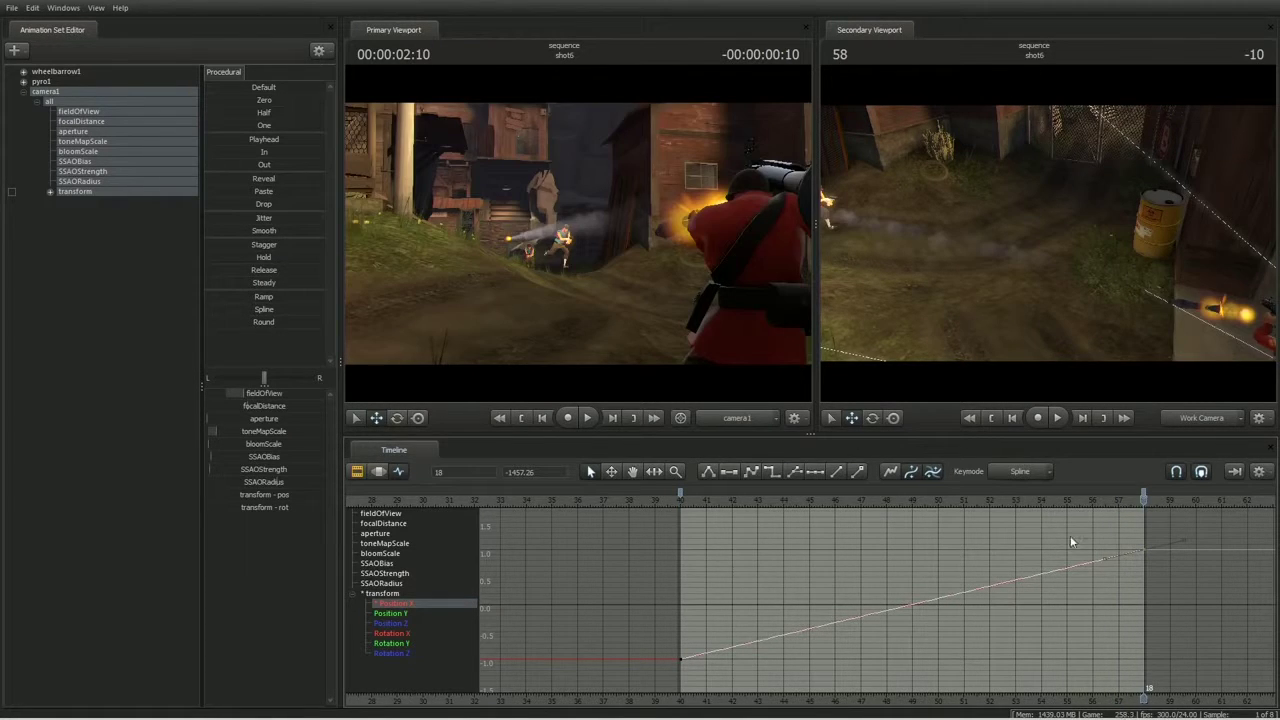
Move the Position X end key to frame 57 and select both the start and end keys.
left_click_drag(1142, 492, 1118, 493)
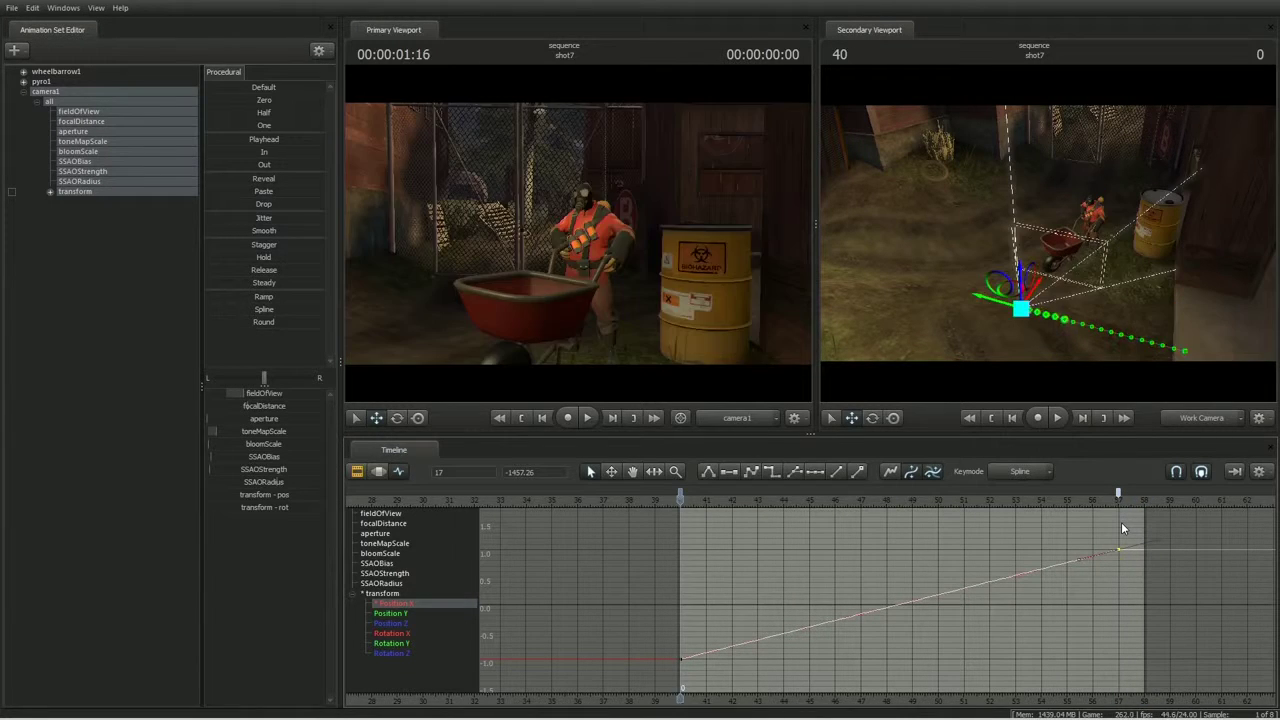
left_click(1101, 538)
left_click_drag(1105, 525, 1131, 577)
left_click_drag(666, 674, 660, 676)
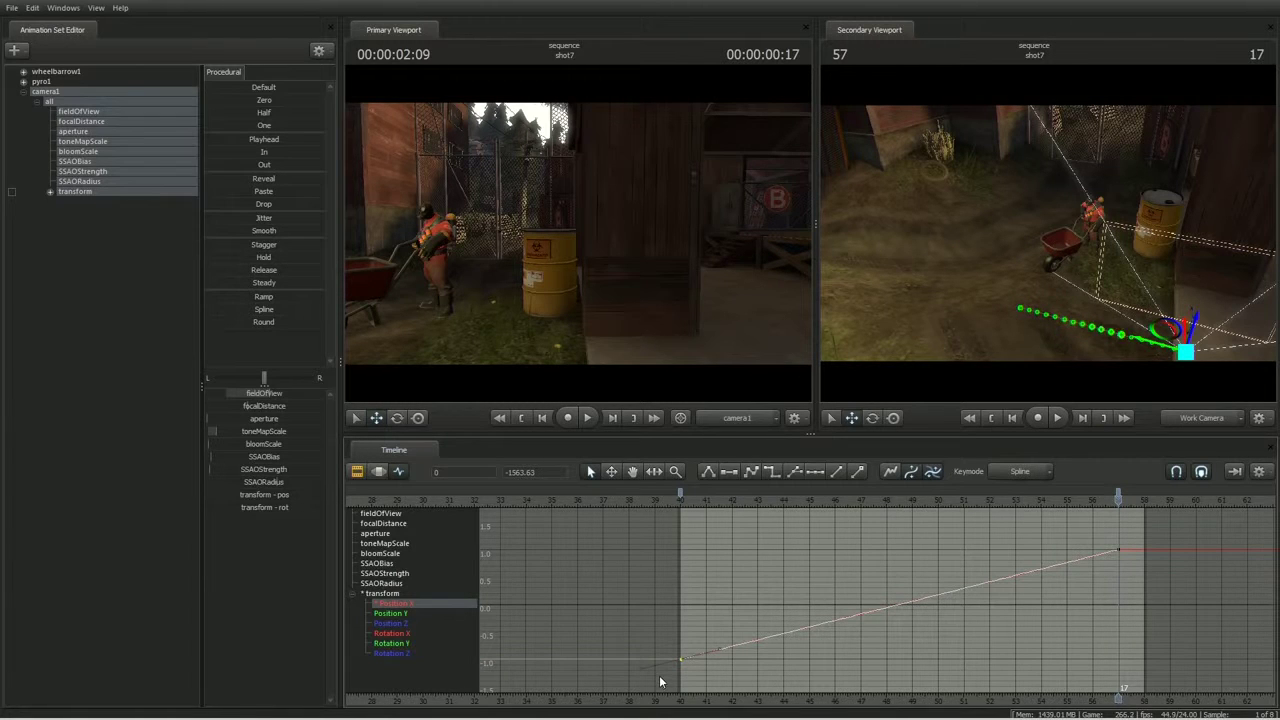
left_click_drag(1138, 528, 1112, 574, "shift")
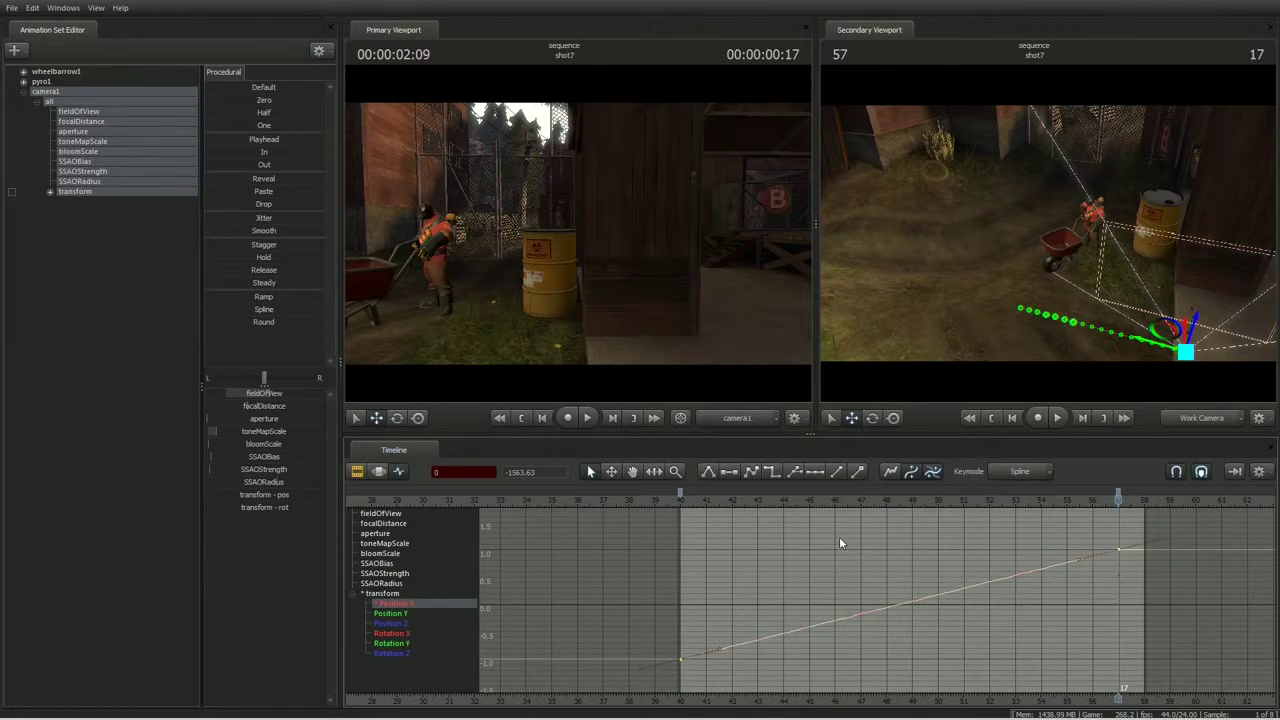
Increase the value of the Position X key at frame 57 by 3 with the relative entry +=3.
left_click(1064, 531)
left_click_drag(1106, 534, 1121, 586)
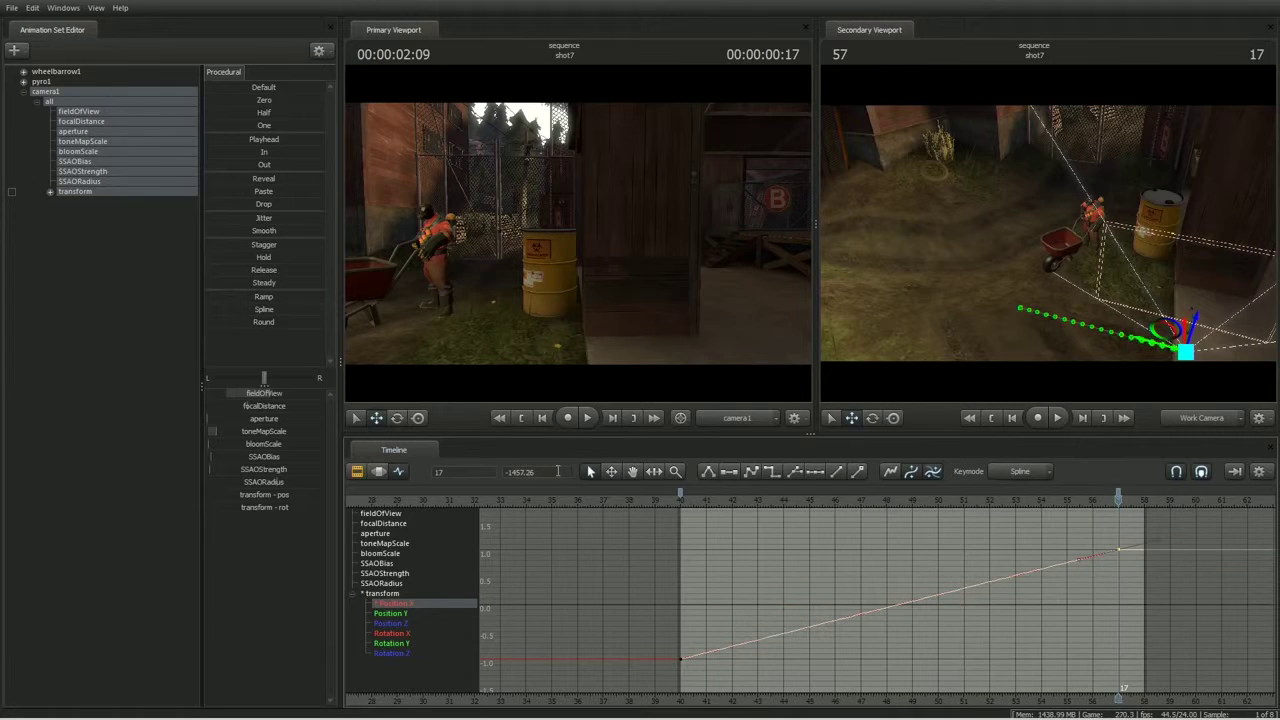
left_click_drag(550, 471, 502, 473)
type("+=")
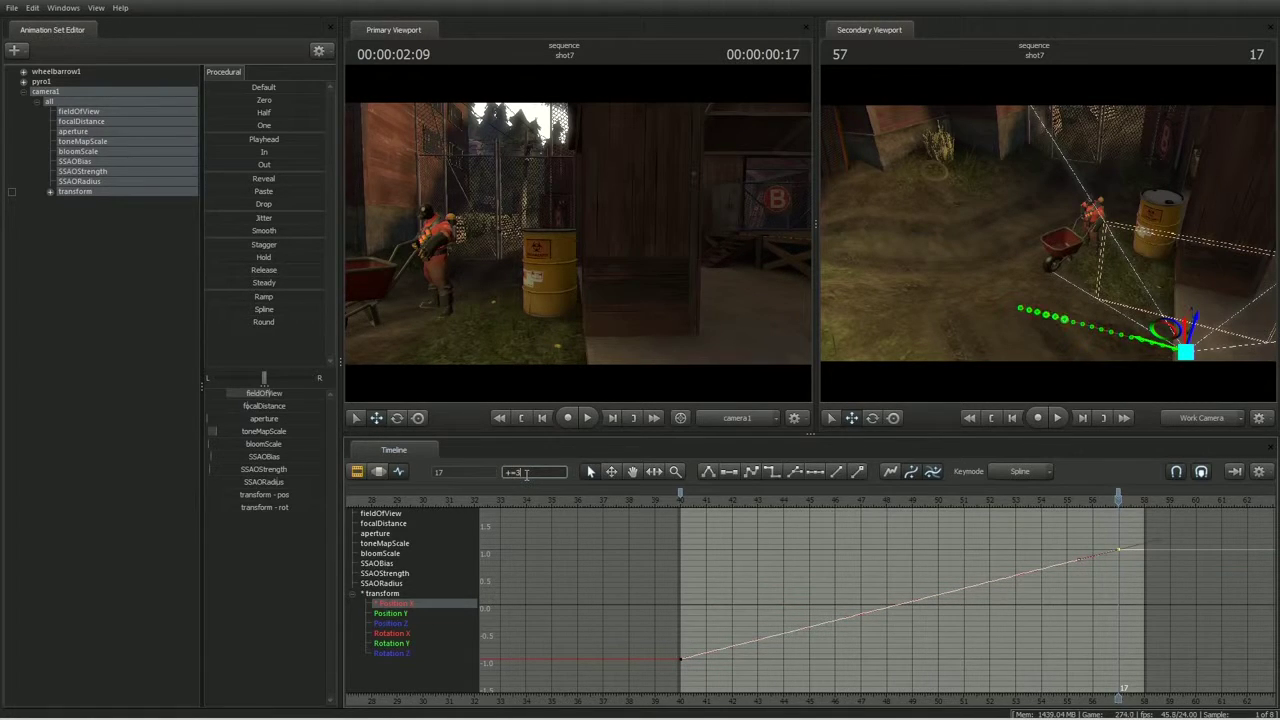
type("3")
key("Return")
Try setting the Position X key at frame 57 to an absolute value of 3, and undo it.
left_click_drag(536, 473, 504, 473)
type("3")
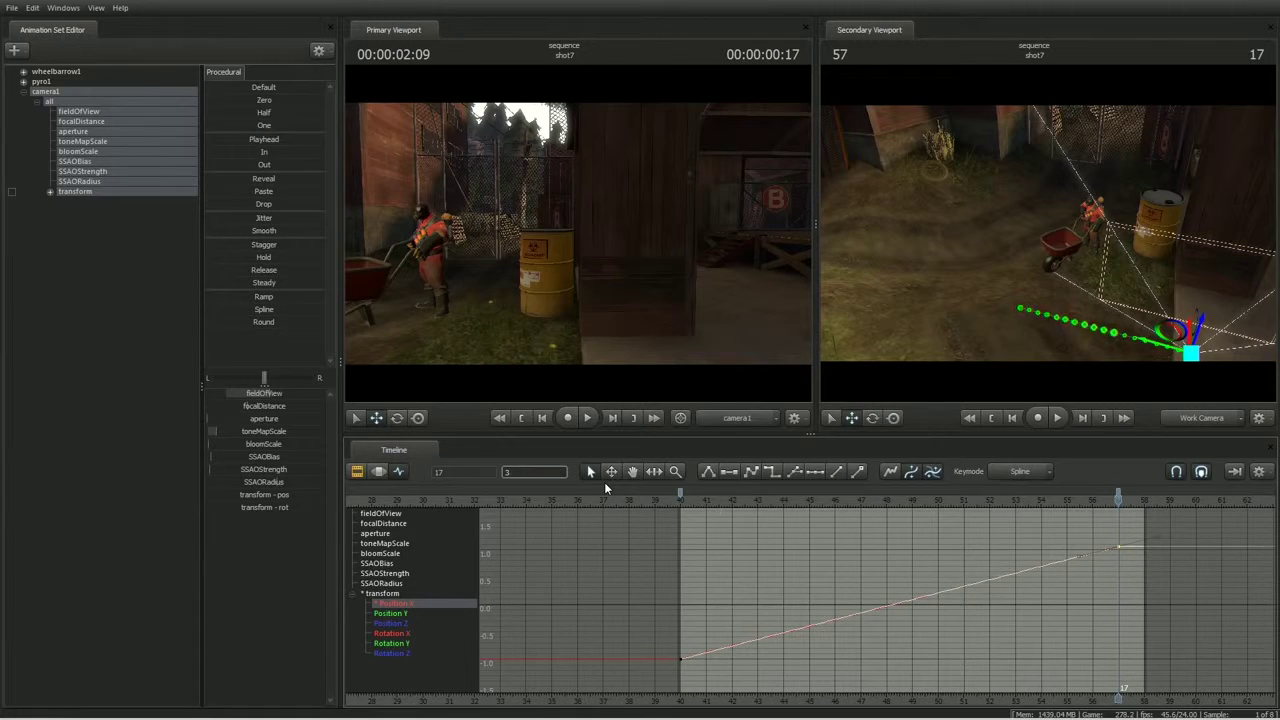
key("Return")
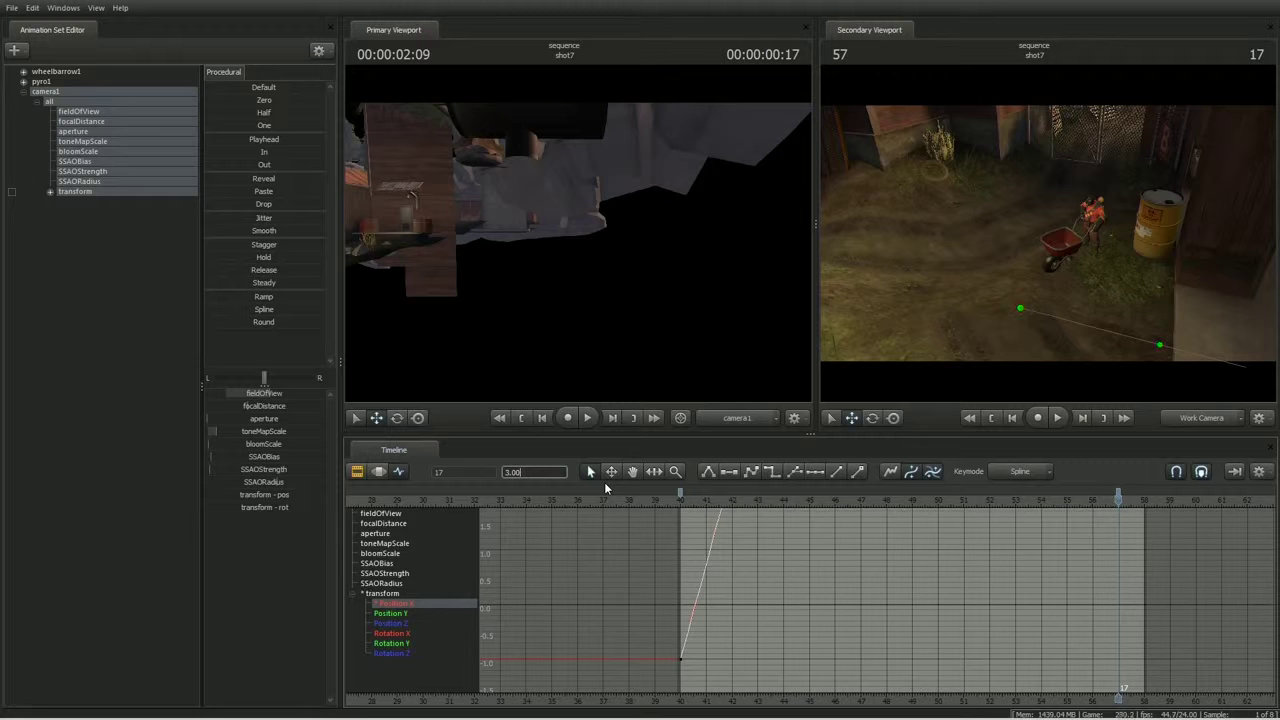
key("ctrl+z")
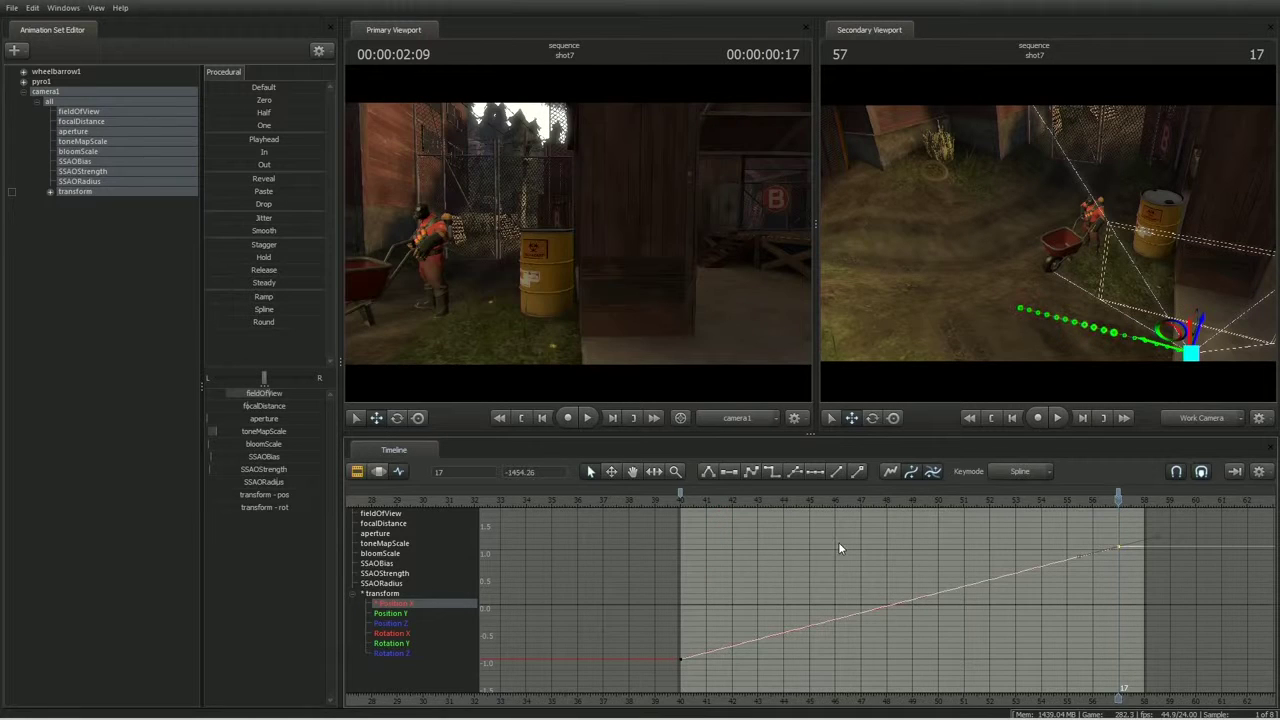
Add a key at frame 57 on the camera's Rotation Z curve after checking the shot from frame 40.
left_click(396, 654)
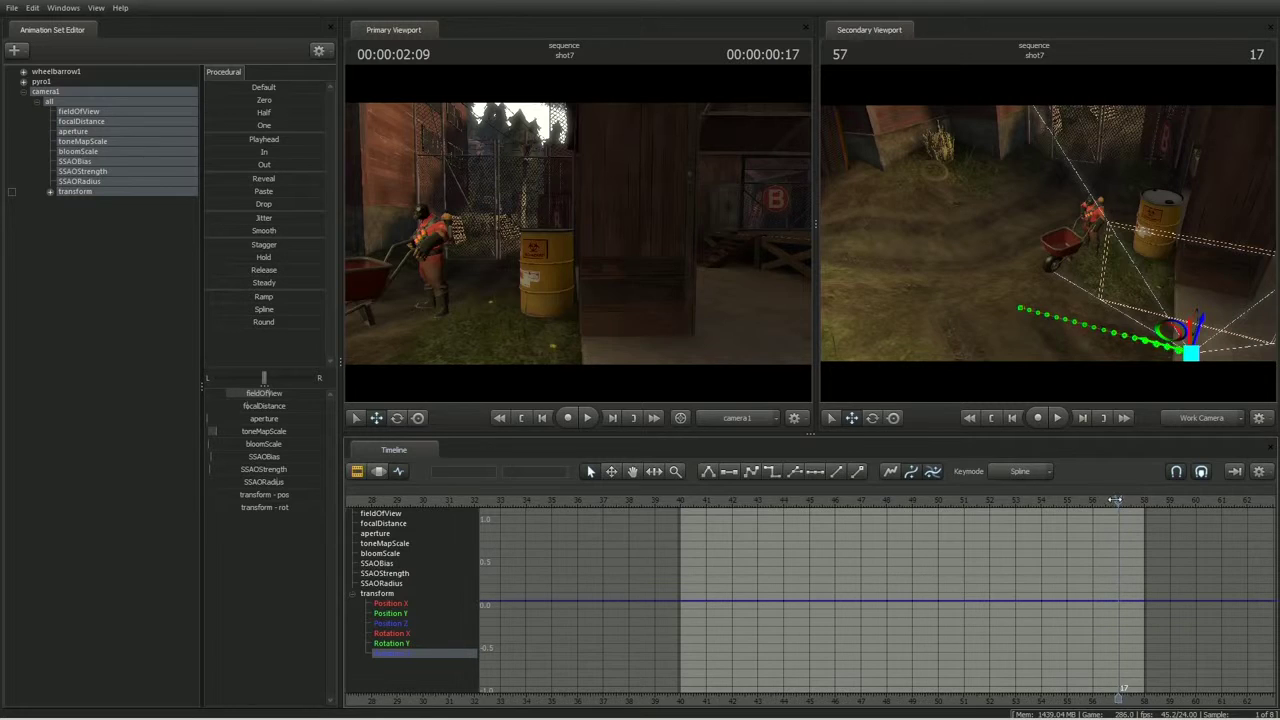
left_click_drag(1118, 500, 678, 508)
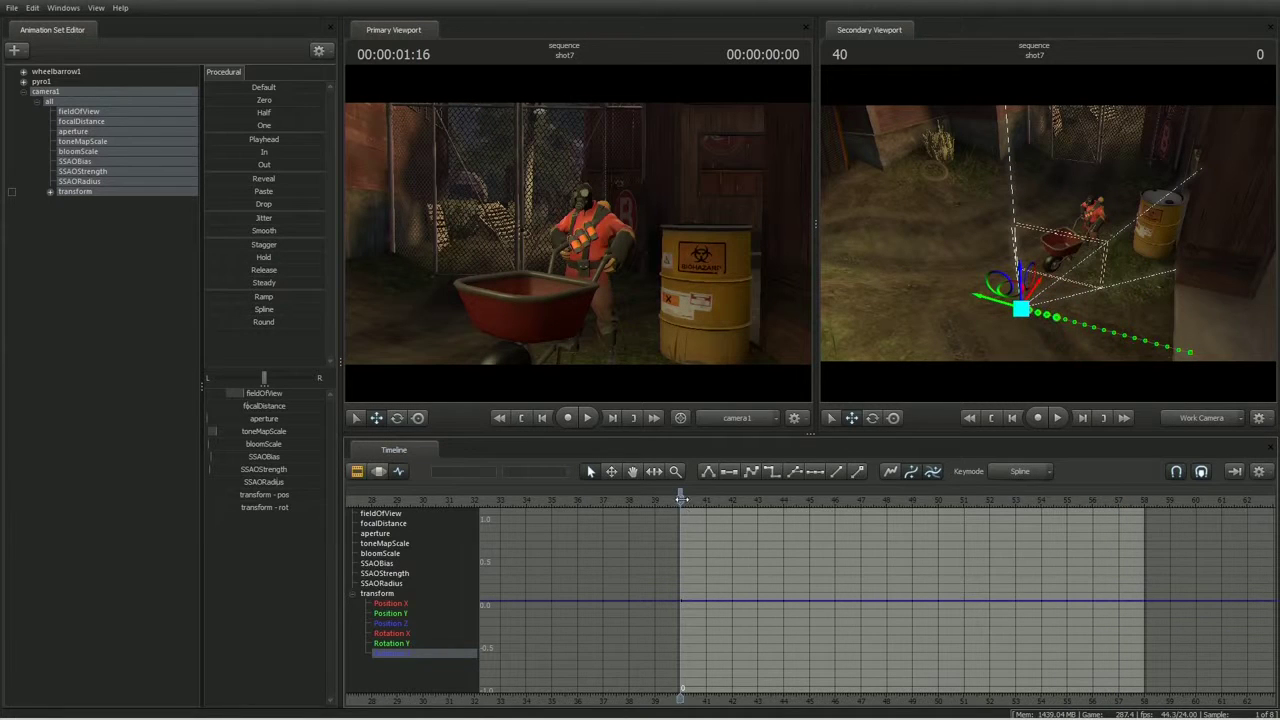
left_click_drag(679, 497, 1124, 500)
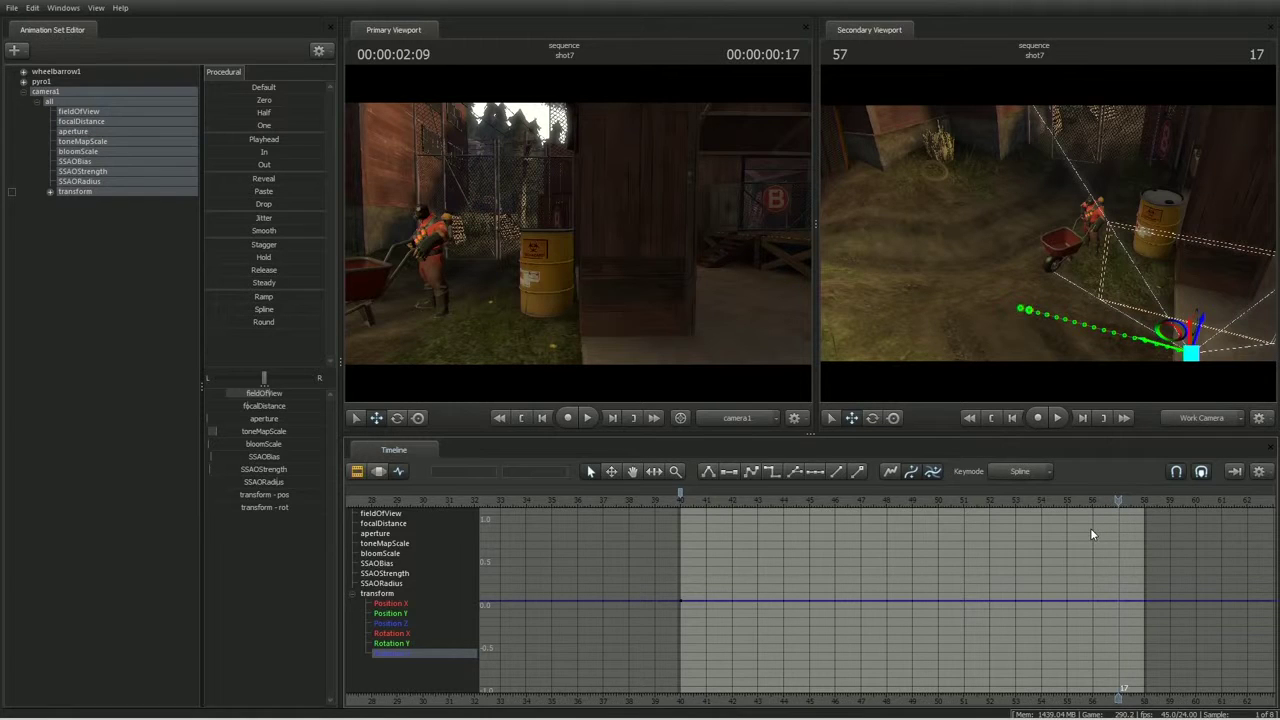
key("k")
left_click_drag(1122, 648, 1124, 652)
Set the Rotation Z key at frame 57 to 113 and fit the curve in the graph.
left_click(514, 472)
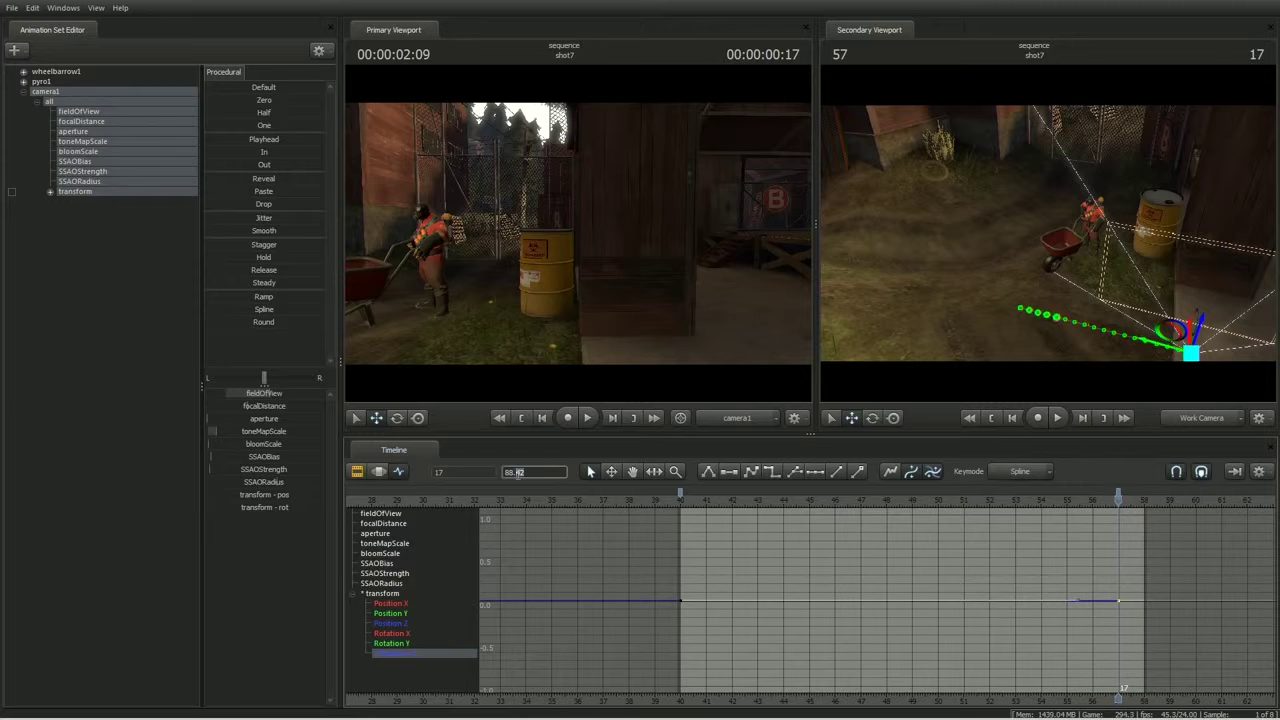
type("113")
key("Return")
left_click(861, 558)
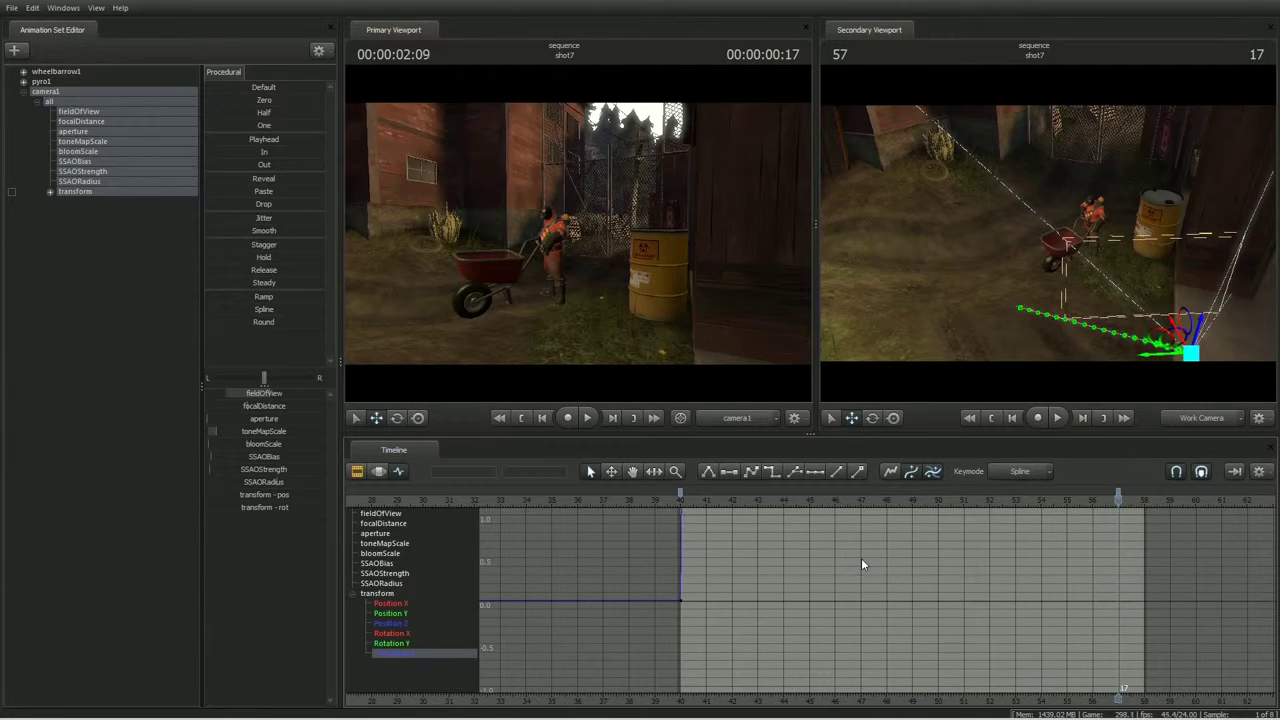
key("f")
right_click_drag(906, 572, 882, 588, "alt")
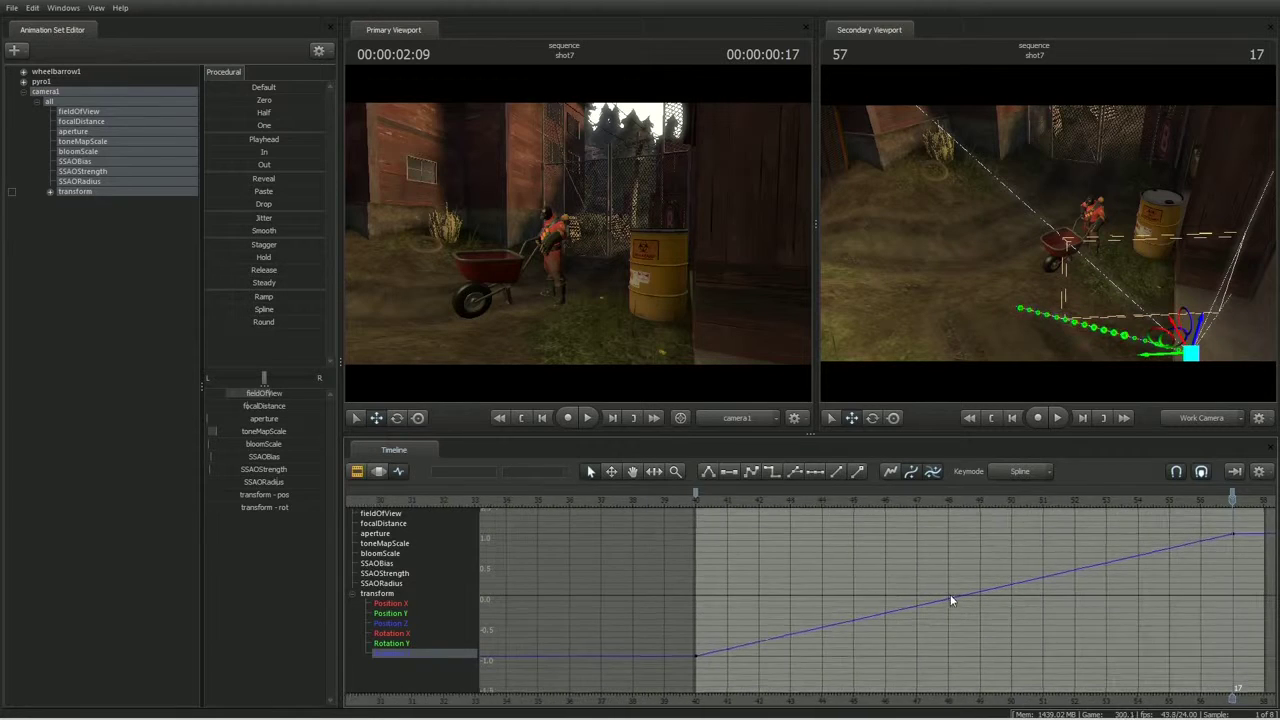
middle_click_drag(950, 594, 850, 591, "alt")
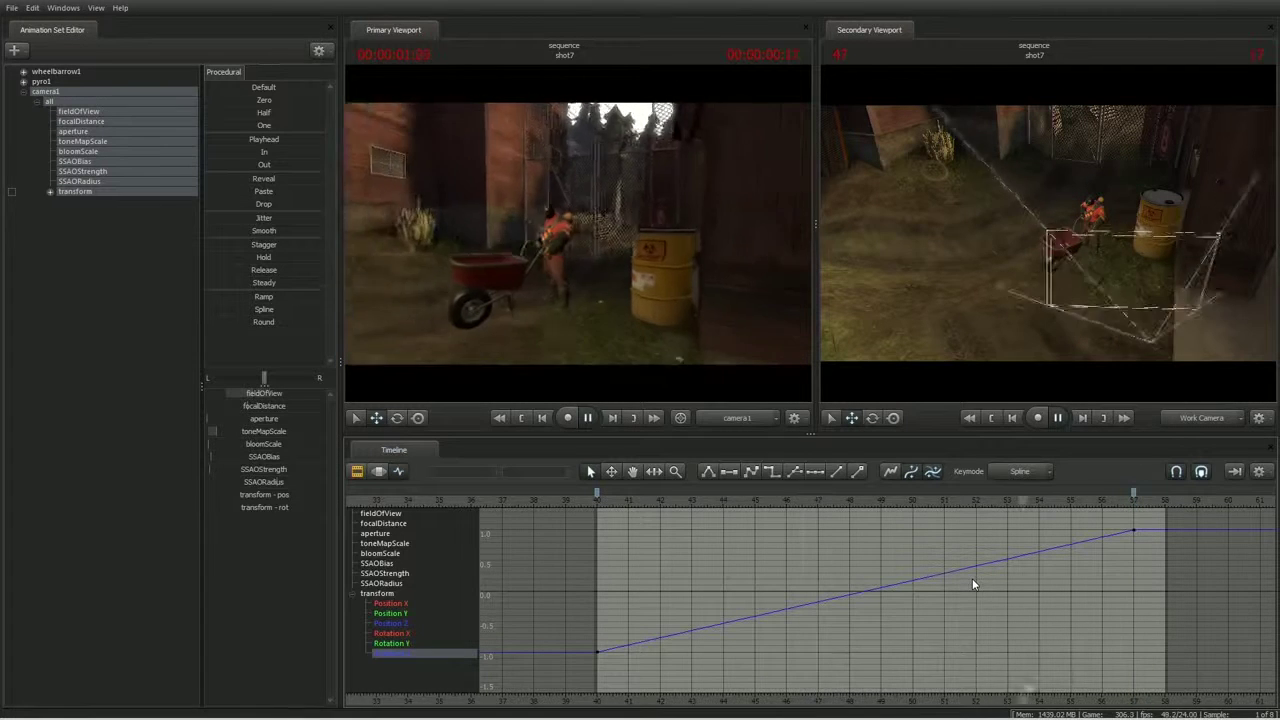
Raise the Rotation Z key at frame 57 to about 127.29 and refit the curve.
left_click(1119, 527)
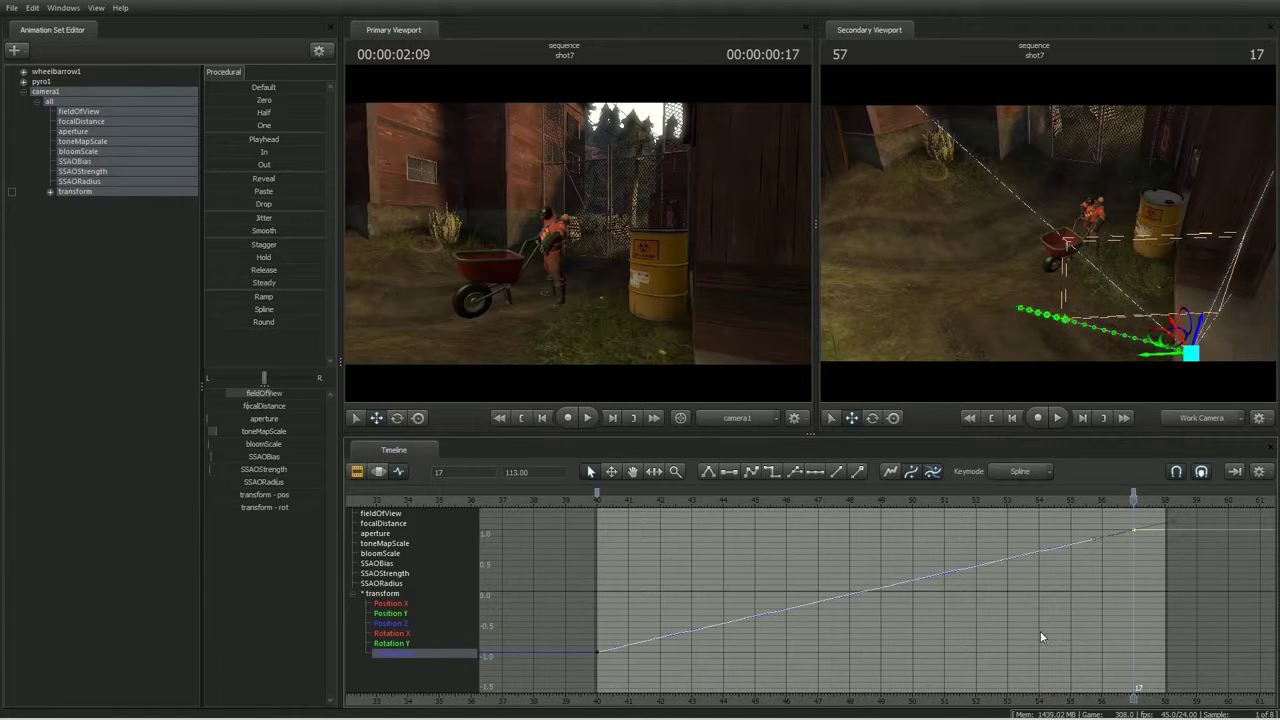
mouse_move(997, 648)
middle_mouse_down()
mouse_move(996, 618)
mouse_move(1000, 648)
mouse_move(998, 635)
middle_mouse_up()
key("f")
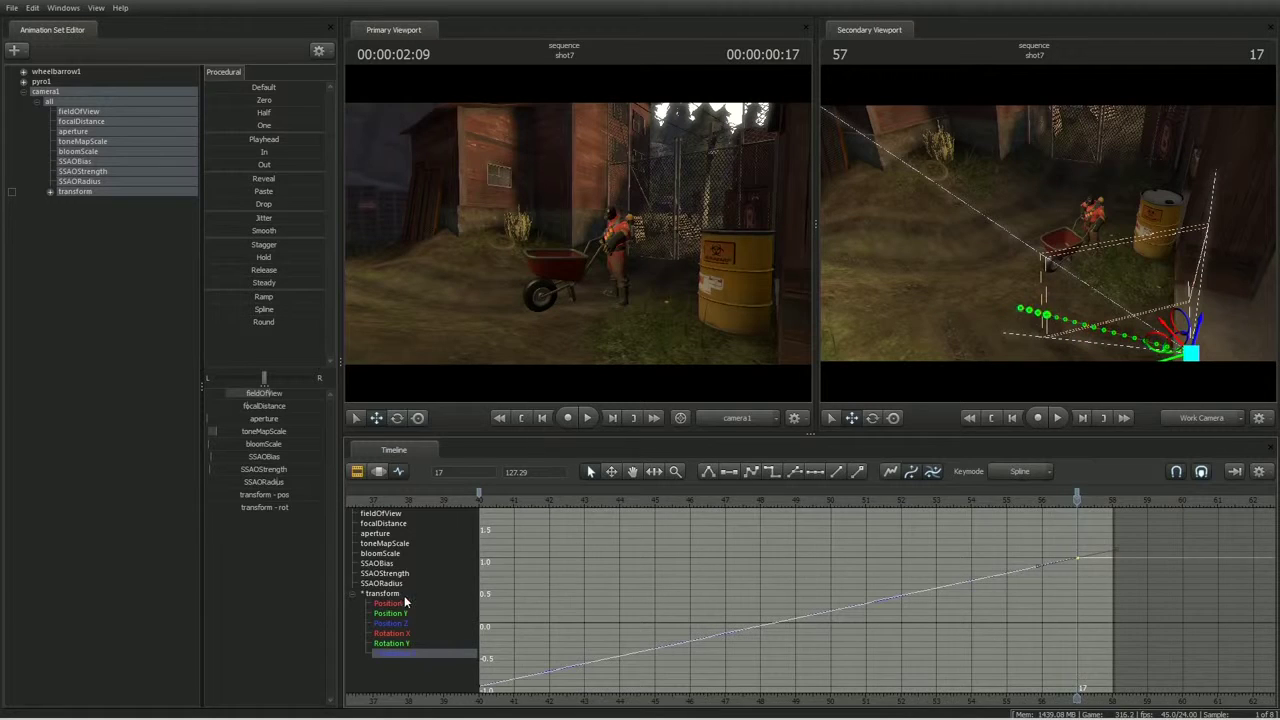
Apply Jitter to camera1's X position in the Motion Editor and return to the Graph Editor.
left_click(401, 604)
left_click(379, 472)
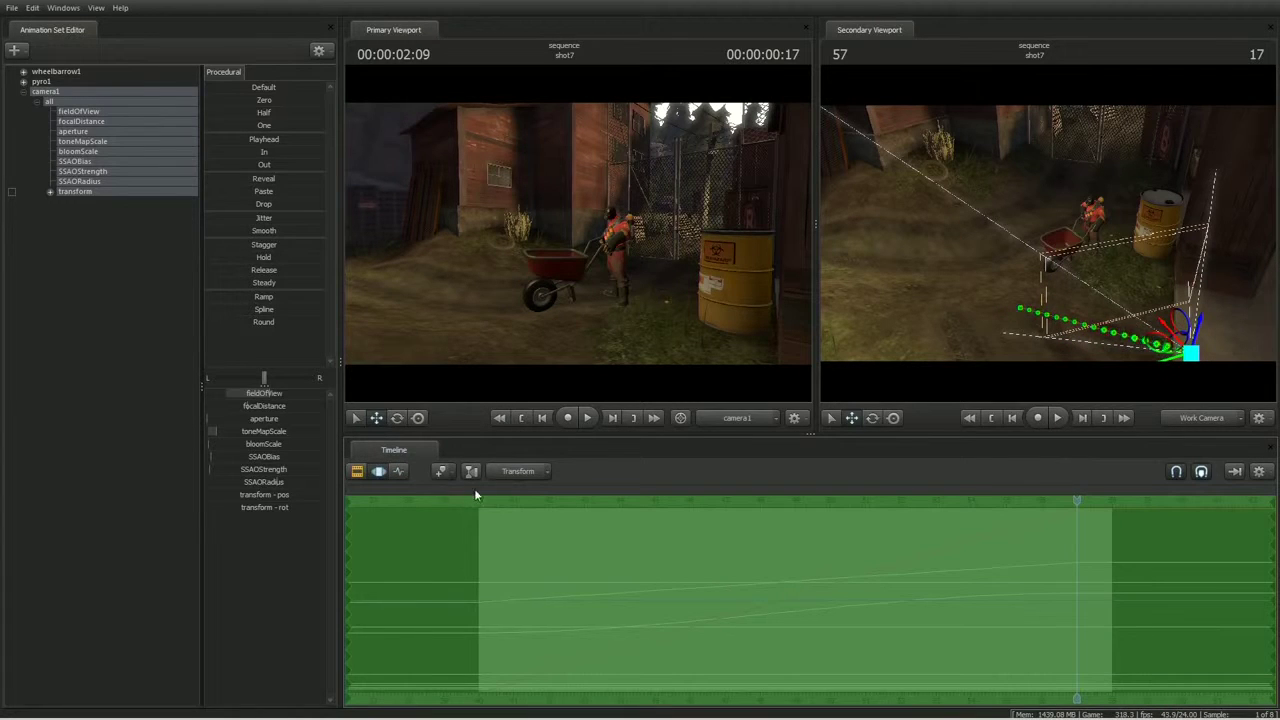
left_click(49, 191)
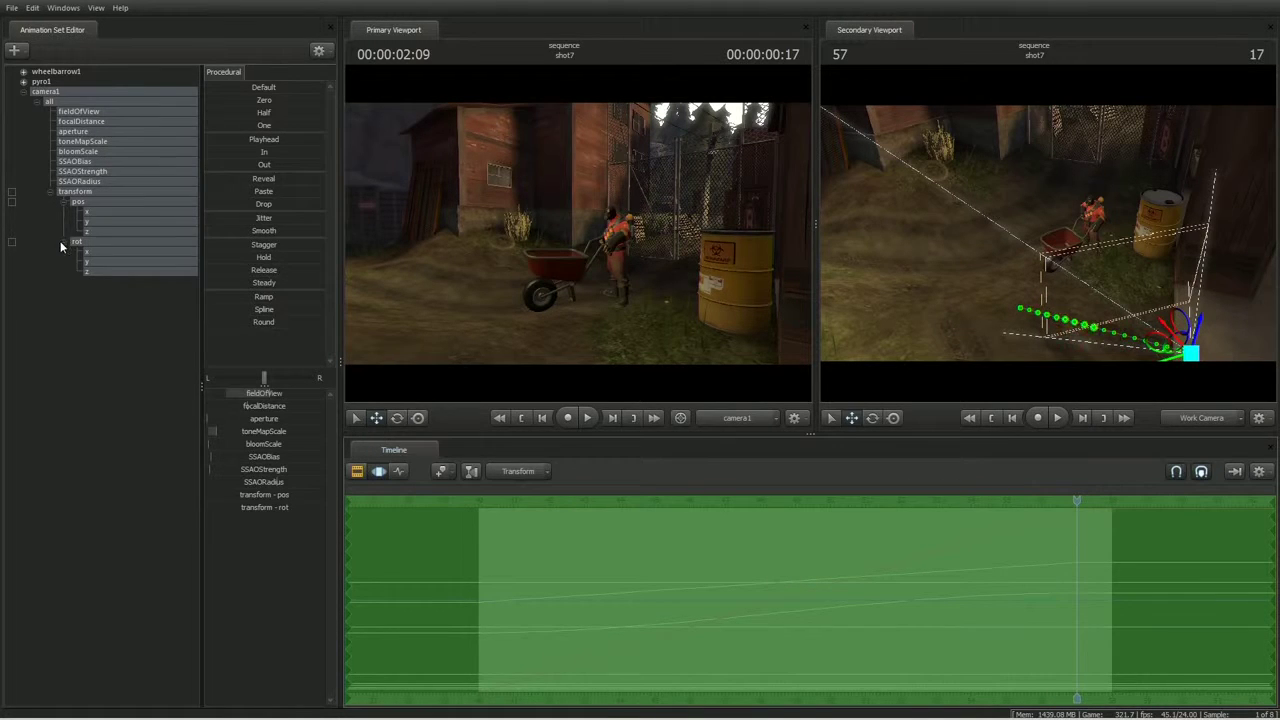
left_click(88, 212)
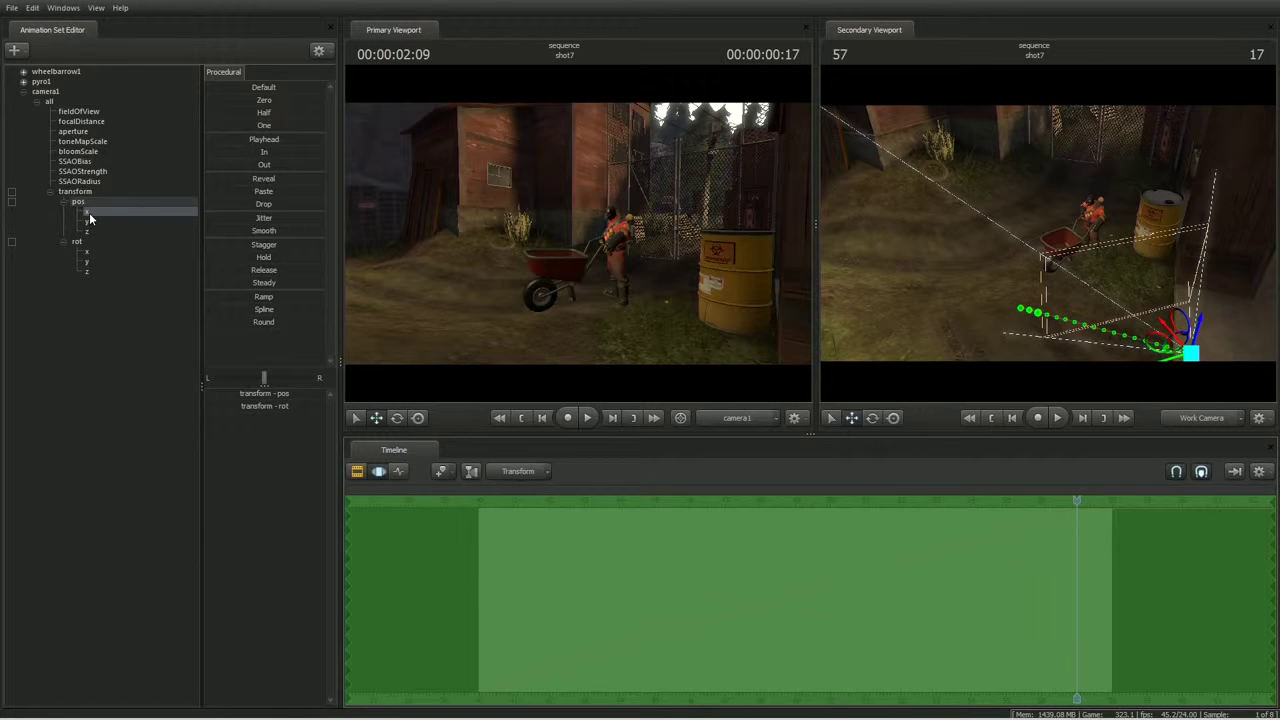
left_click_drag(232, 219, 410, 249)
left_click(401, 471)
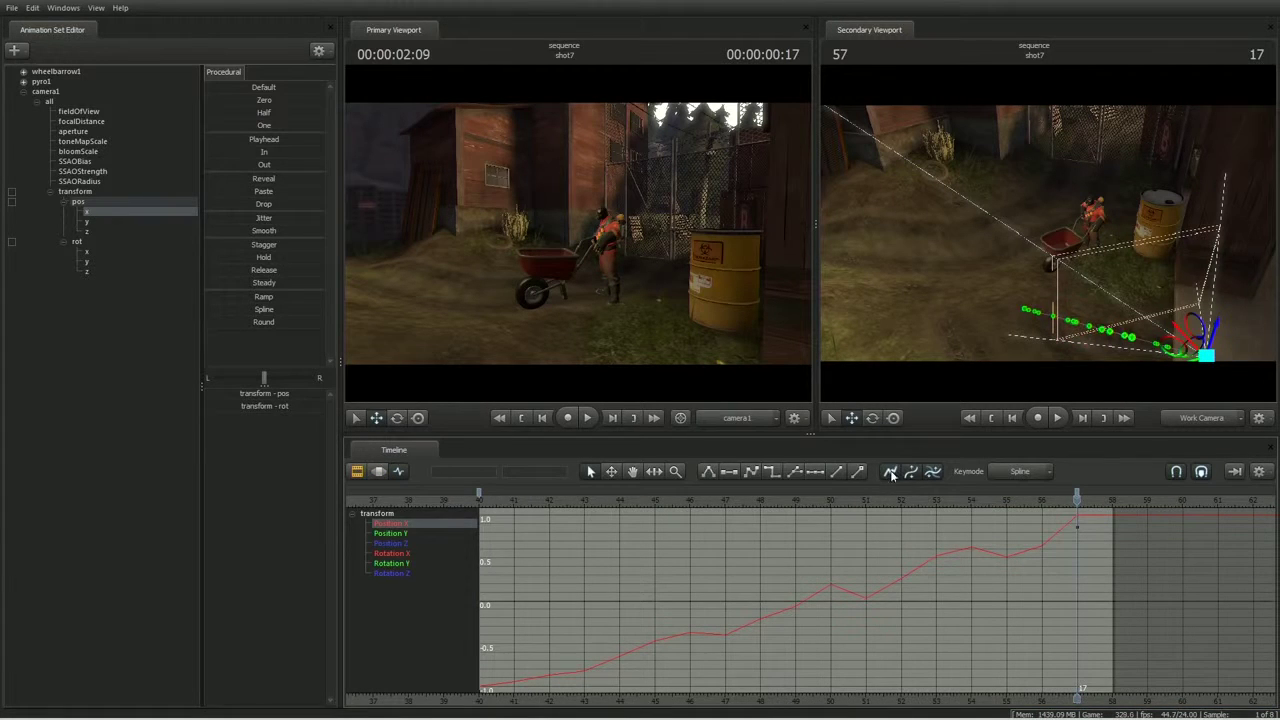
Adjust the incoming tangent of the Position X key at frame 57 with offset mode turned off, and play the shot.
left_click_drag(1101, 536, 1061, 523)
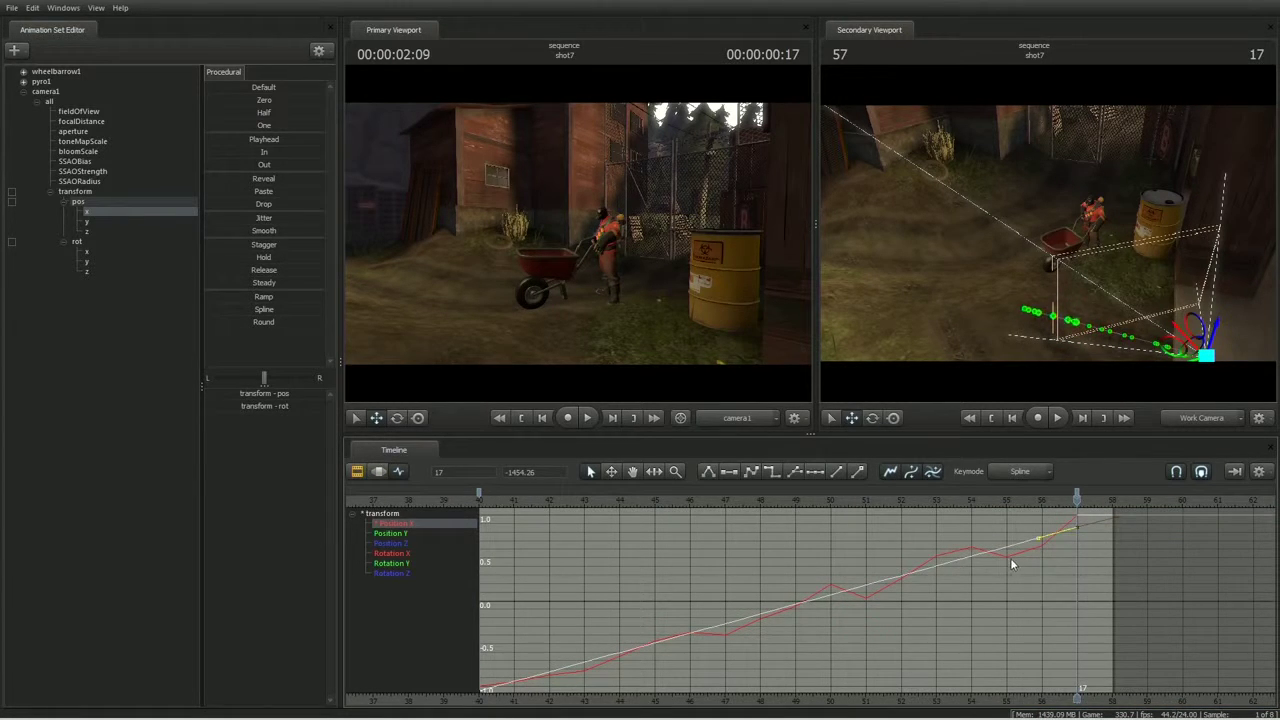
mouse_move(1013, 565)
middle_mouse_down()
mouse_move(1044, 604)
mouse_move(1007, 556)
middle_mouse_up()
left_click(903, 471)
middle_click_drag(978, 555, 981, 562)
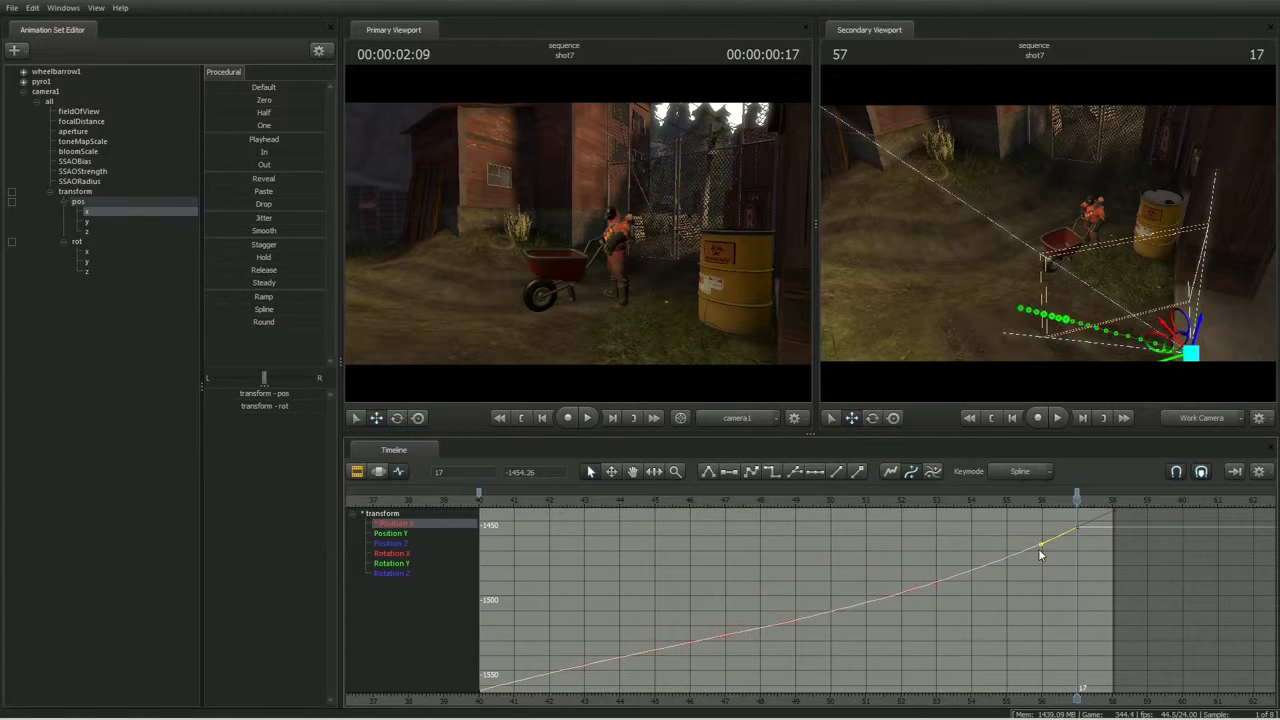
key("space")
key("space")
Show the camera's Rotation Z curve across a wider time range in the graph.
scroll(723, 600, "down", 3)
scroll(720, 606, "down", 3)
left_click(392, 573)
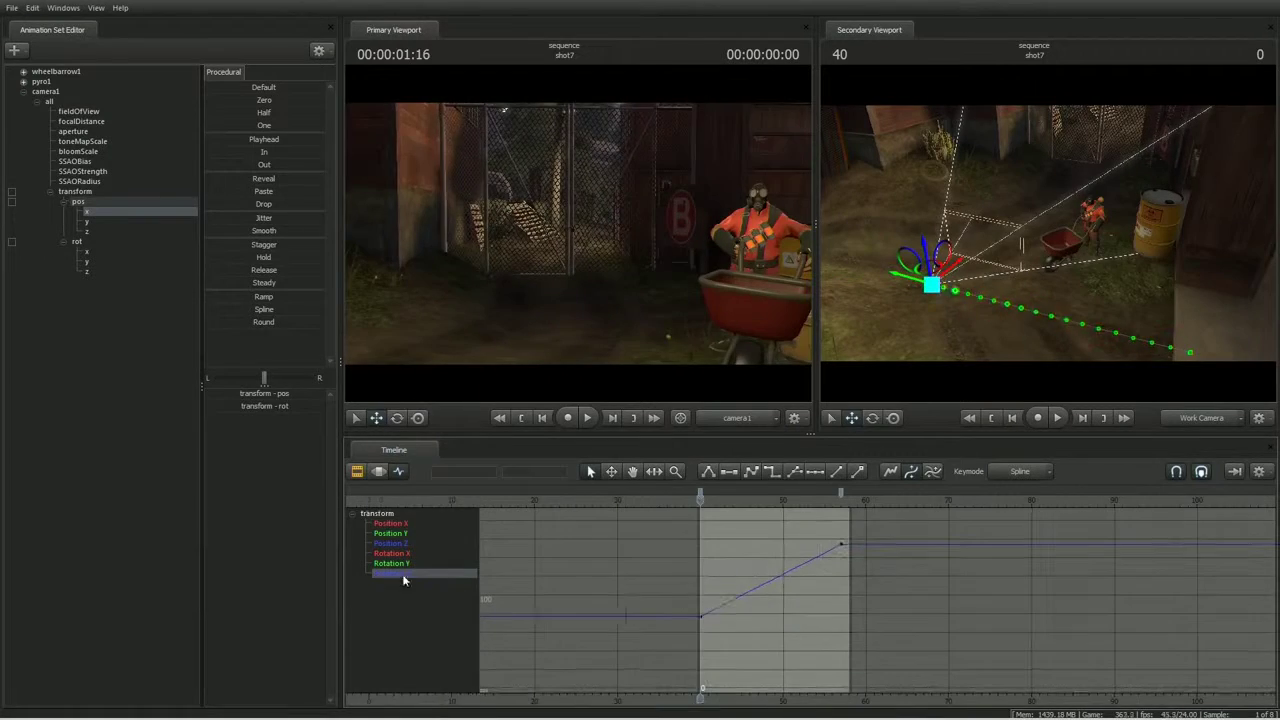